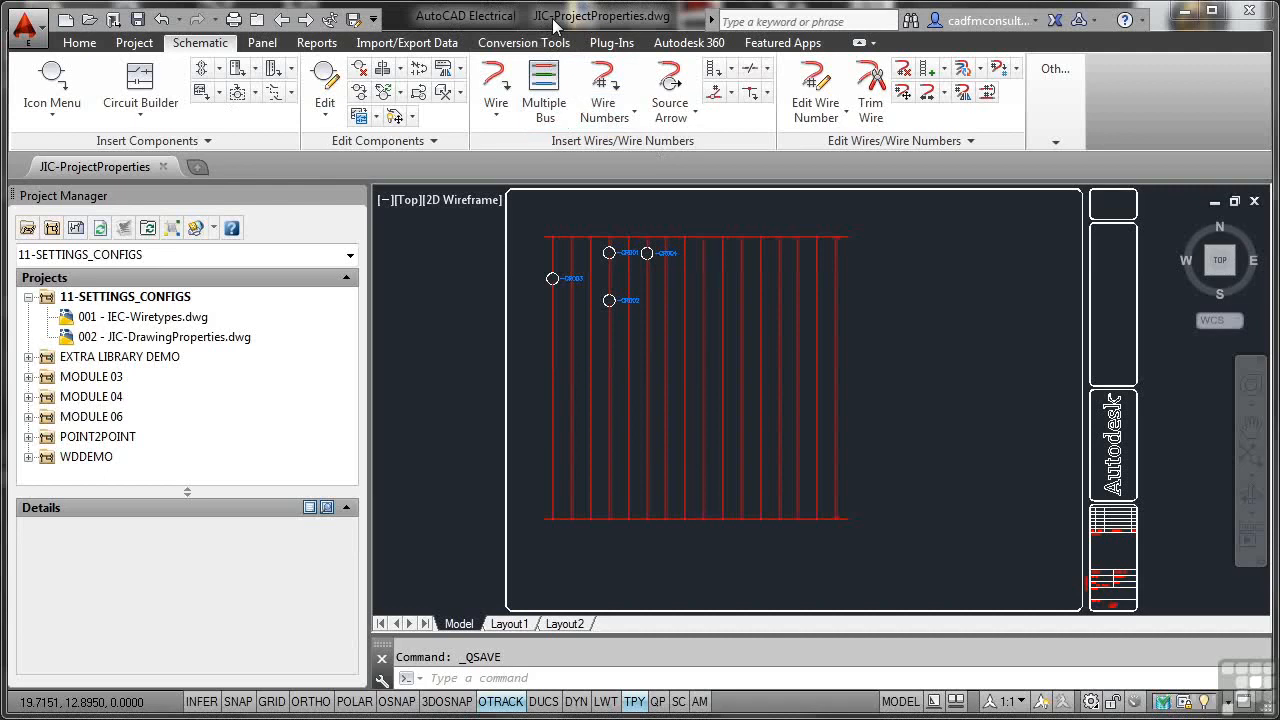
Step: Open the 11-SETTINGS_CONFIGS project's properties and set the sequential component tag numbering to start at 001
{"action": "left_click", "coordinate": [160, 298]}
{"action": "right_click", "coordinate": [161, 300]}
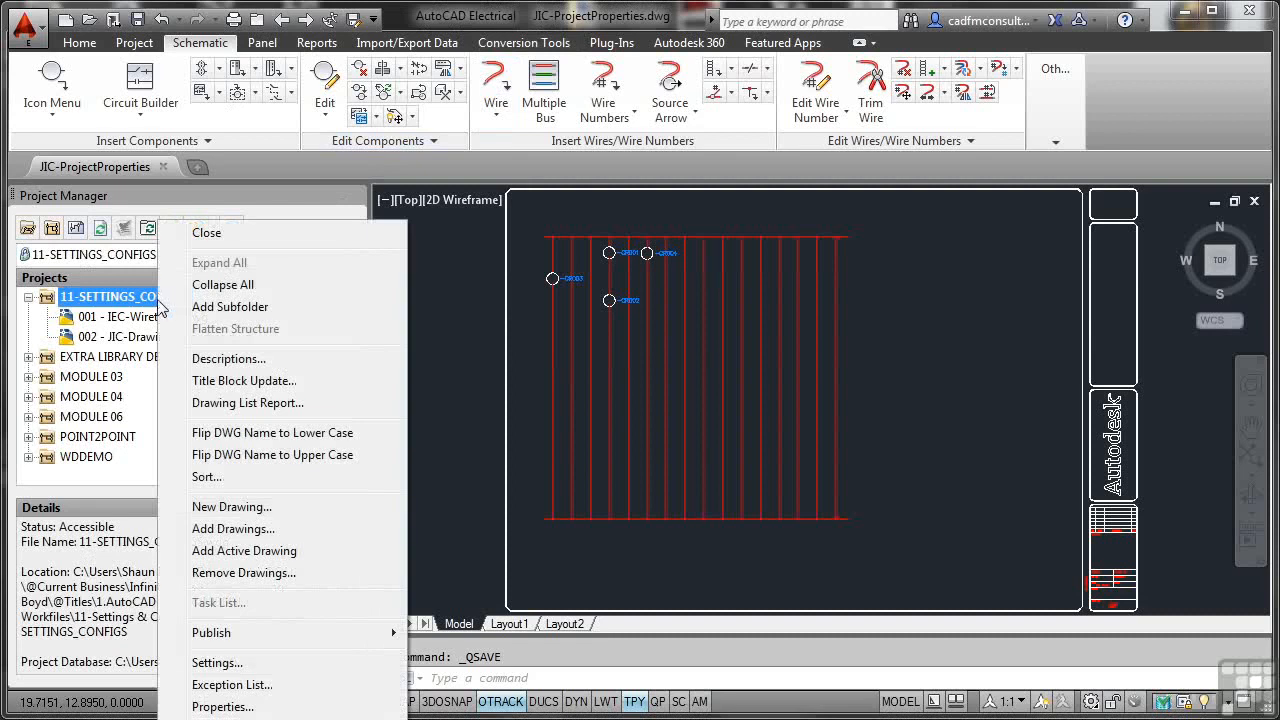
{"action": "left_click", "coordinate": [249, 708]}
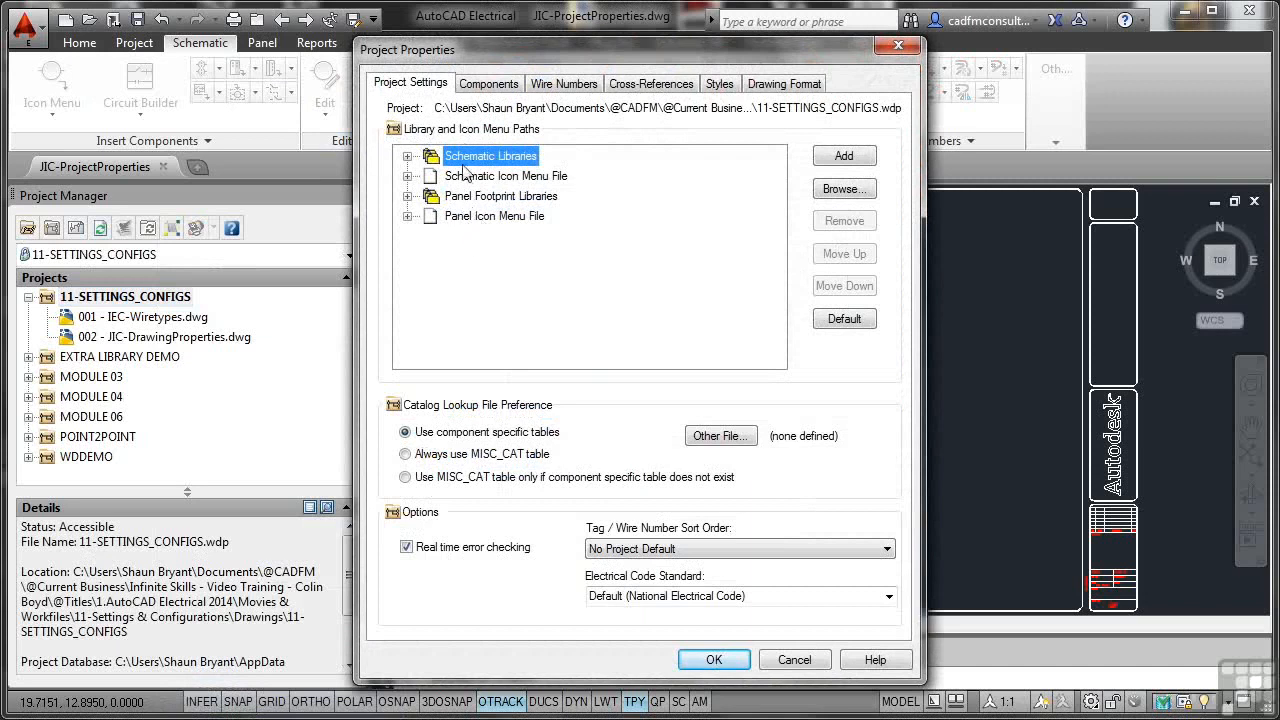
{"action": "left_click", "coordinate": [484, 86]}
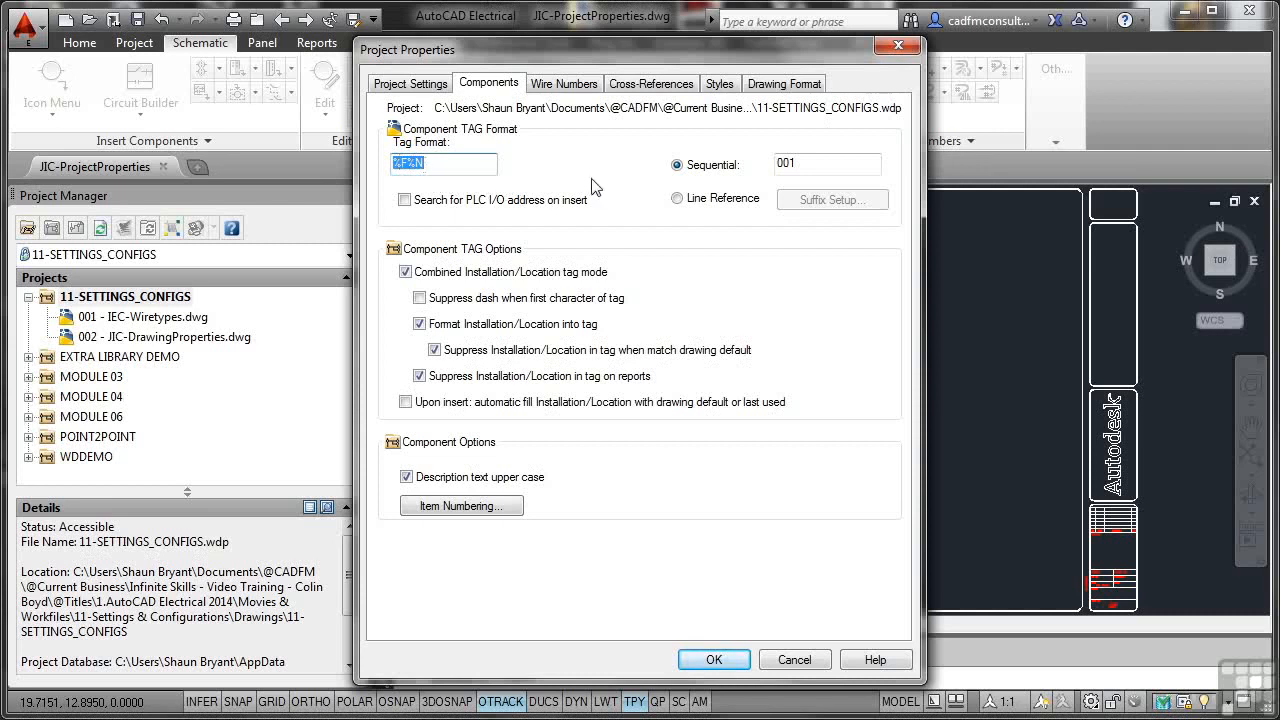
{"action": "double_click", "coordinate": [810, 162]}
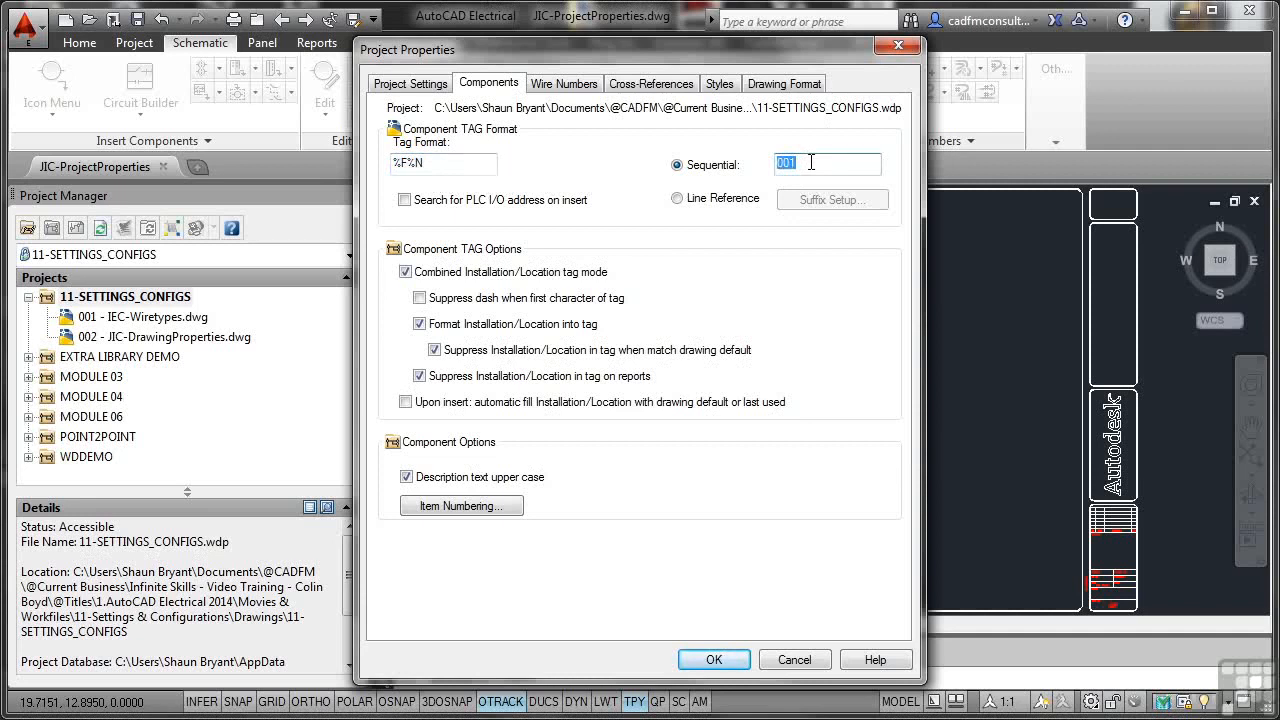
{"action": "key", "text": "BackSpace"}
{"action": "type", "text": "1"}
{"action": "key", "text": "BackSpace"}
{"action": "type", "text": "001"}
Step: Examine the item numbering setup and the wire type user columns, leaving both without changes
{"action": "left_click", "coordinate": [474, 514]}
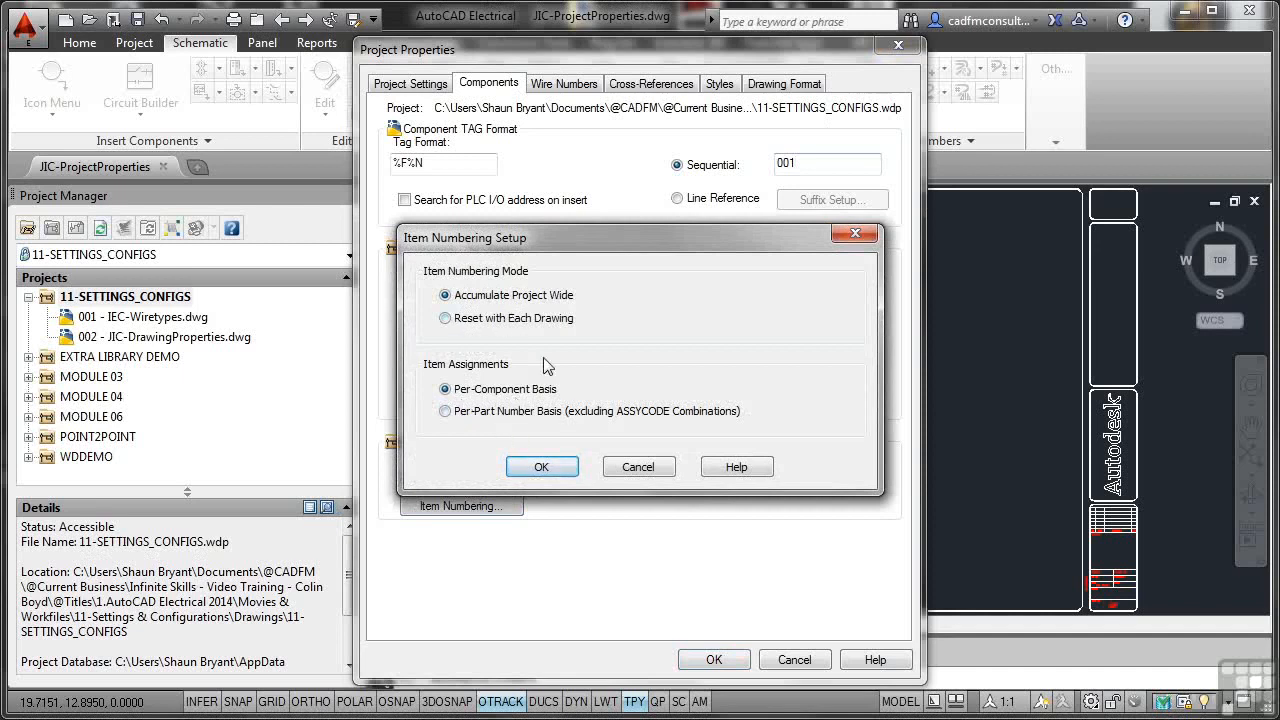
{"action": "left_click", "coordinate": [636, 467]}
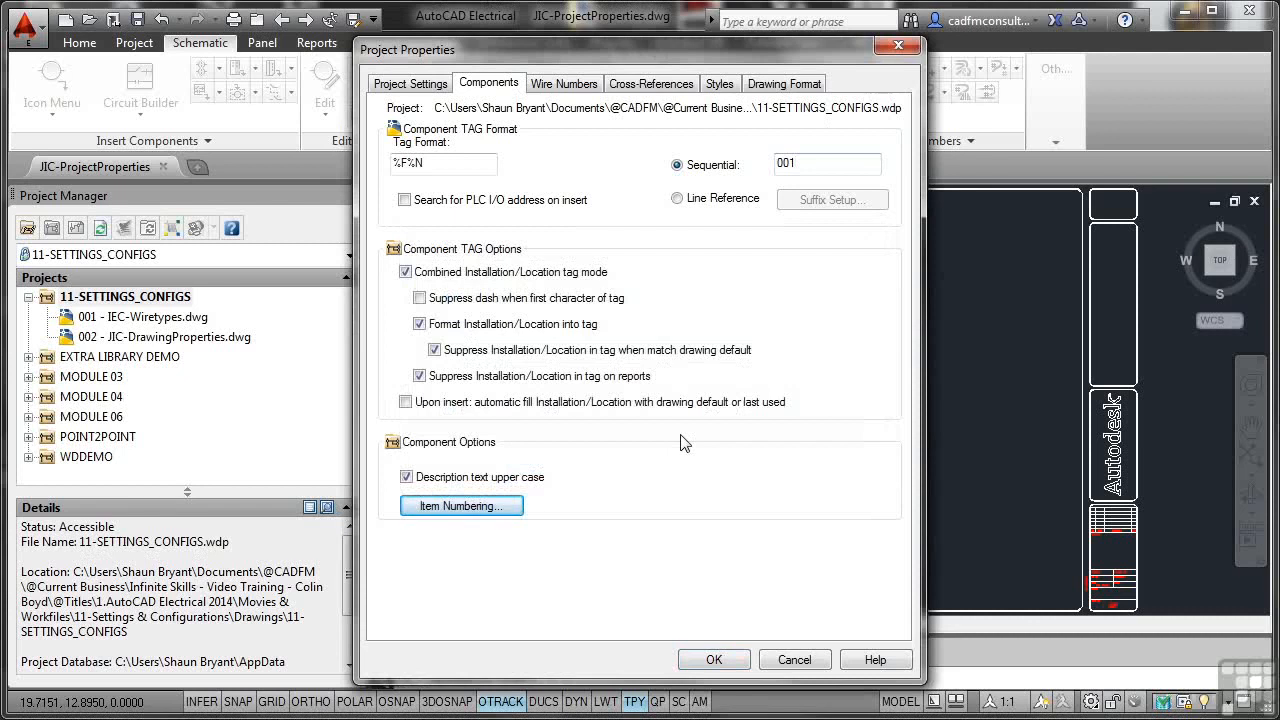
{"action": "left_click", "coordinate": [564, 86]}
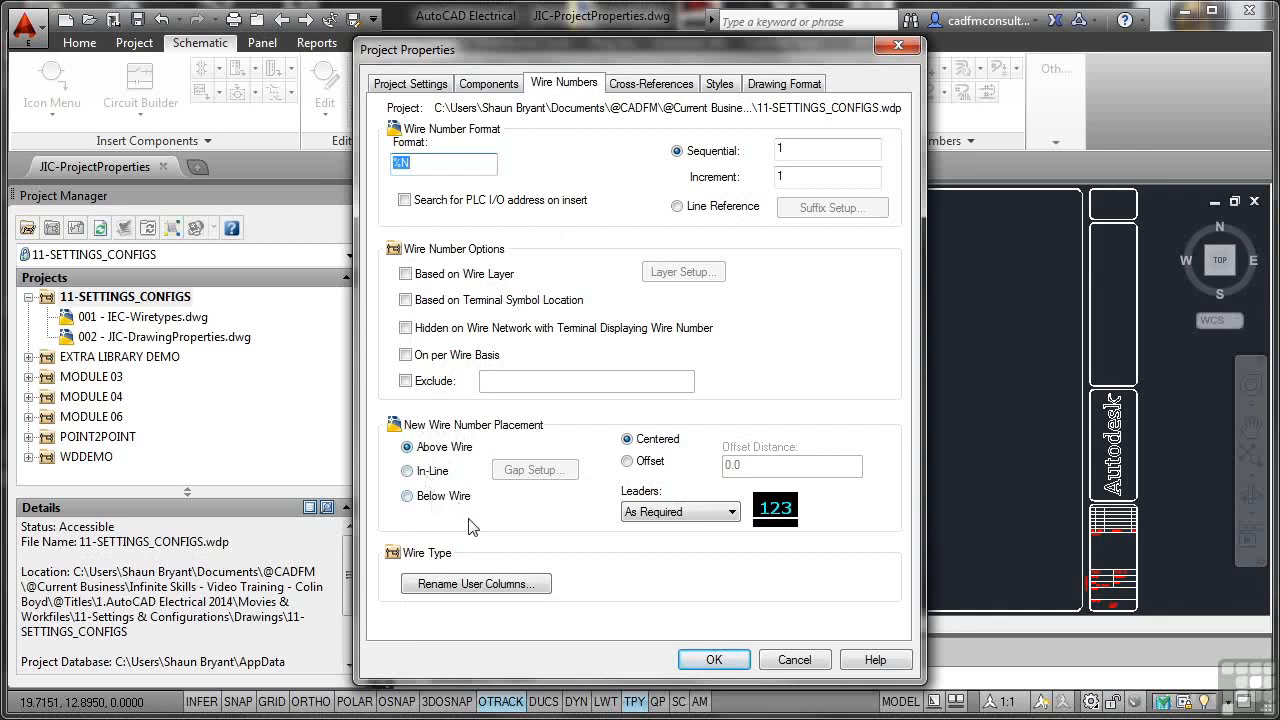
{"action": "left_click", "coordinate": [477, 584]}
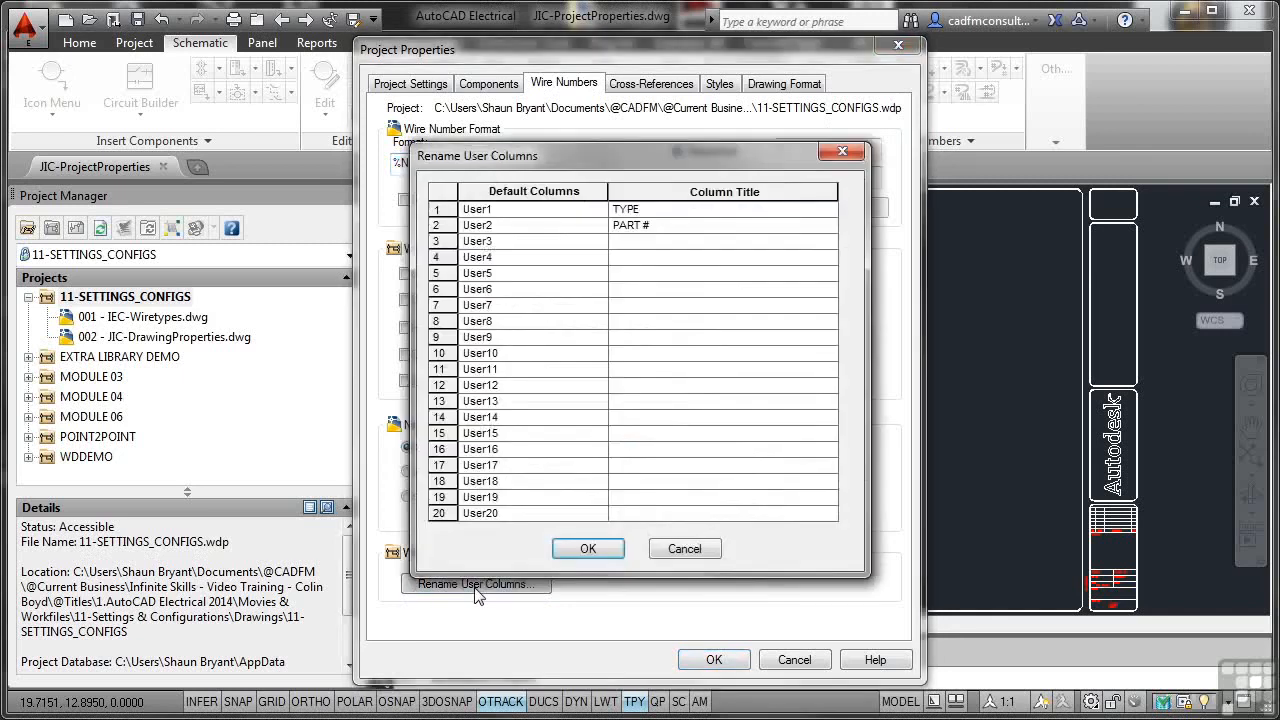
{"action": "left_click", "coordinate": [698, 551]}
Step: Set the project's sequential wire numbers to start at 100 with an increment of 10
{"action": "double_click", "coordinate": [821, 150]}
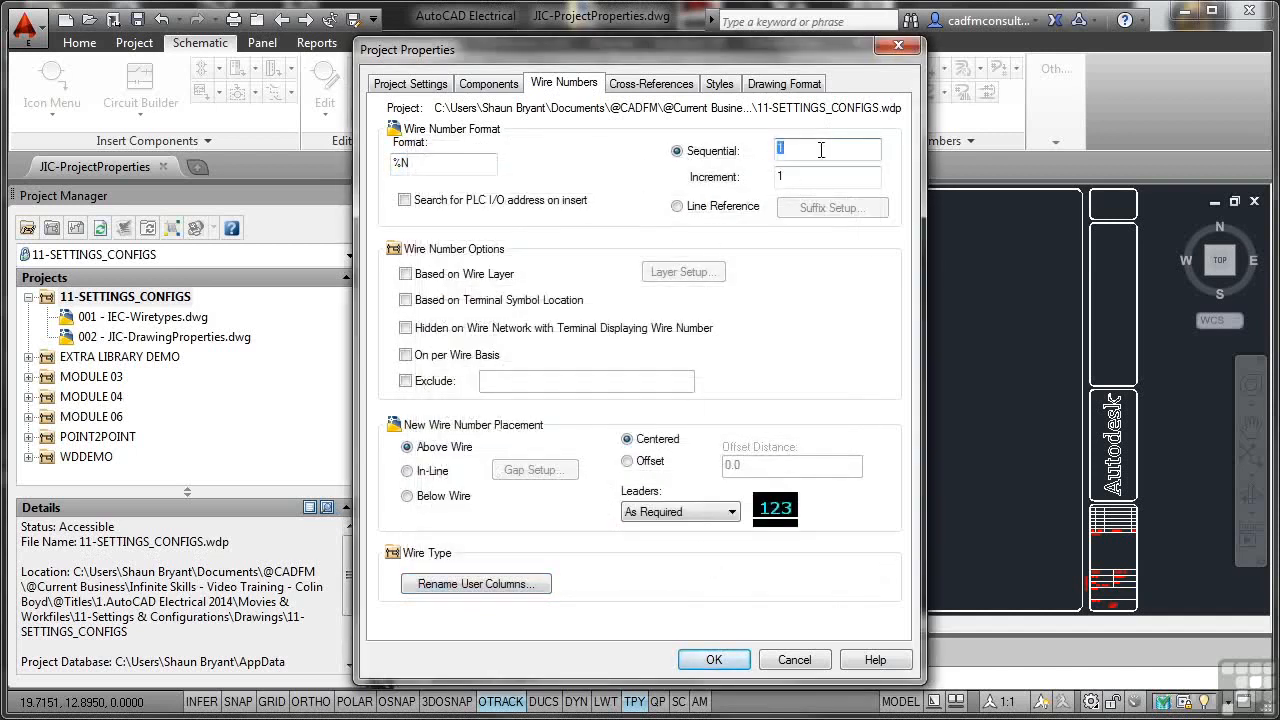
{"action": "type", "text": "001"}
{"action": "key", "text": "BackSpace"}
{"action": "key", "text": "BackSpace"}
{"action": "key", "text": "BackSpace"}
{"action": "type", "text": "100"}
{"action": "left_click", "coordinate": [812, 182]}
{"action": "type", "text": "0"}
Step: Set the project's sequential wire numbers to start at 001 with an increment of 1
{"action": "left_click", "coordinate": [800, 148]}
{"action": "left_click_drag", "start_coordinate": [808, 148], "coordinate": [762, 152]}
{"action": "type", "text": "001"}
{"action": "left_click_drag", "start_coordinate": [842, 176], "coordinate": [692, 172]}
{"action": "type", "text": "1"}
Step: Review the cross-reference, style and drawing format settings, and accept the project properties
{"action": "left_click", "coordinate": [627, 88]}
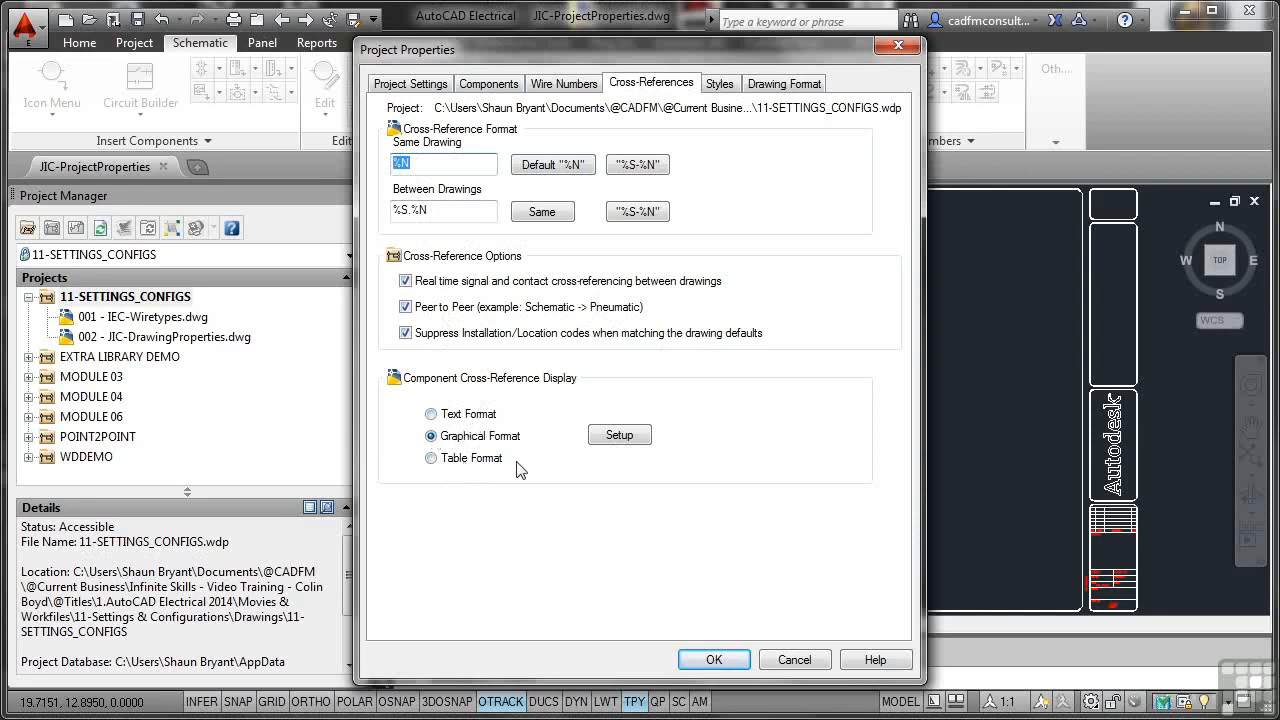
{"action": "left_click", "coordinate": [719, 84]}
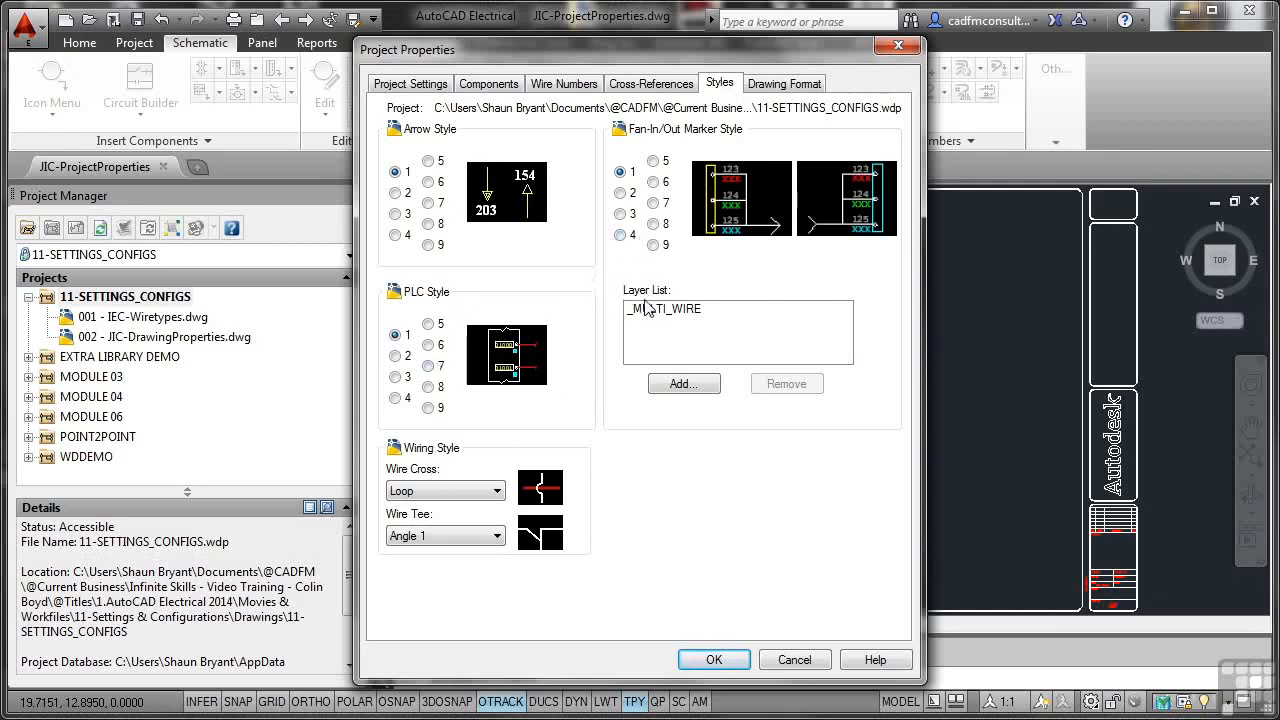
{"action": "left_click", "coordinate": [782, 90]}
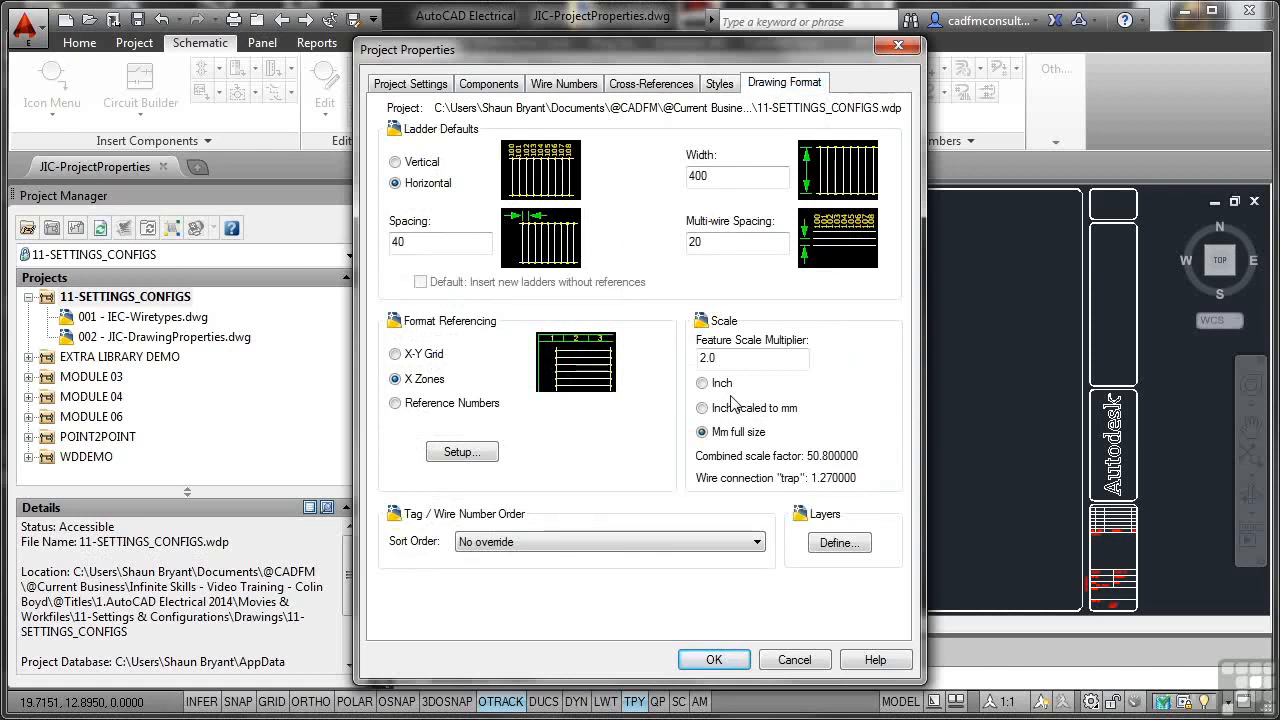
{"action": "left_click", "coordinate": [715, 660]}
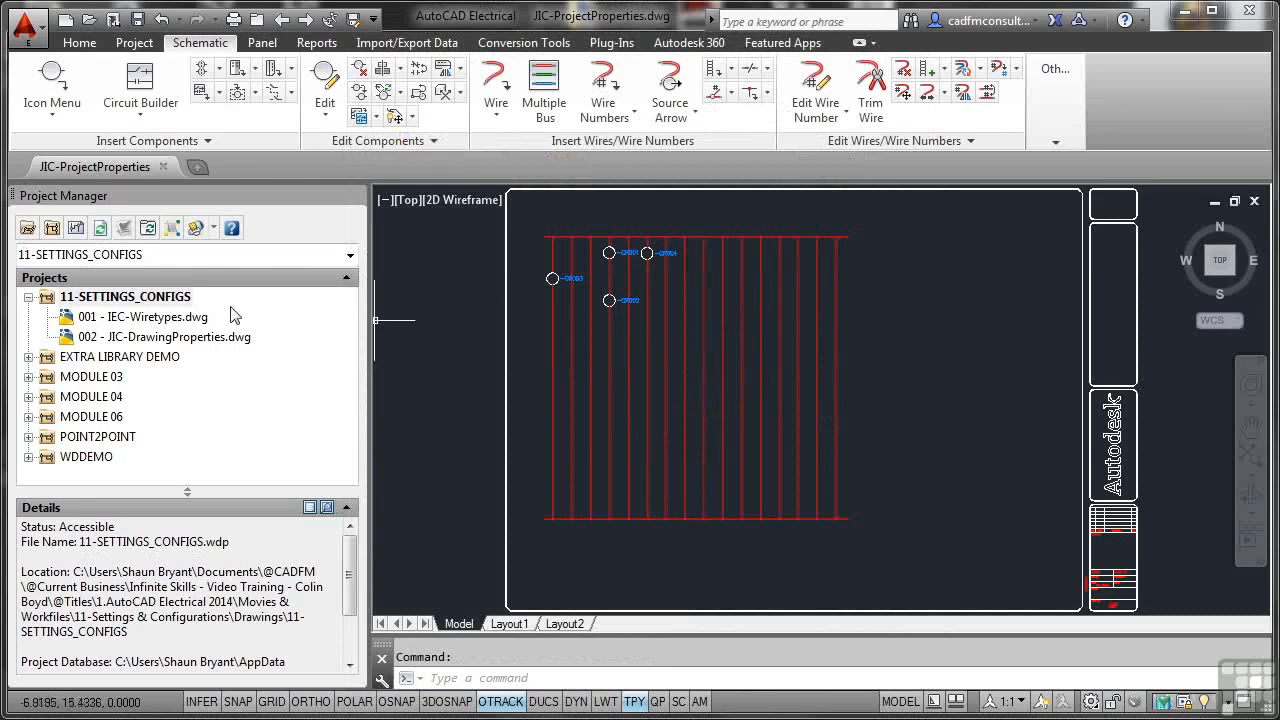
Step: Add the active drawing to the 11-SETTINGS_CONFIGS project and apply the project default values to its drawing settings
{"action": "left_click", "coordinate": [157, 297]}
{"action": "right_click", "coordinate": [157, 297]}
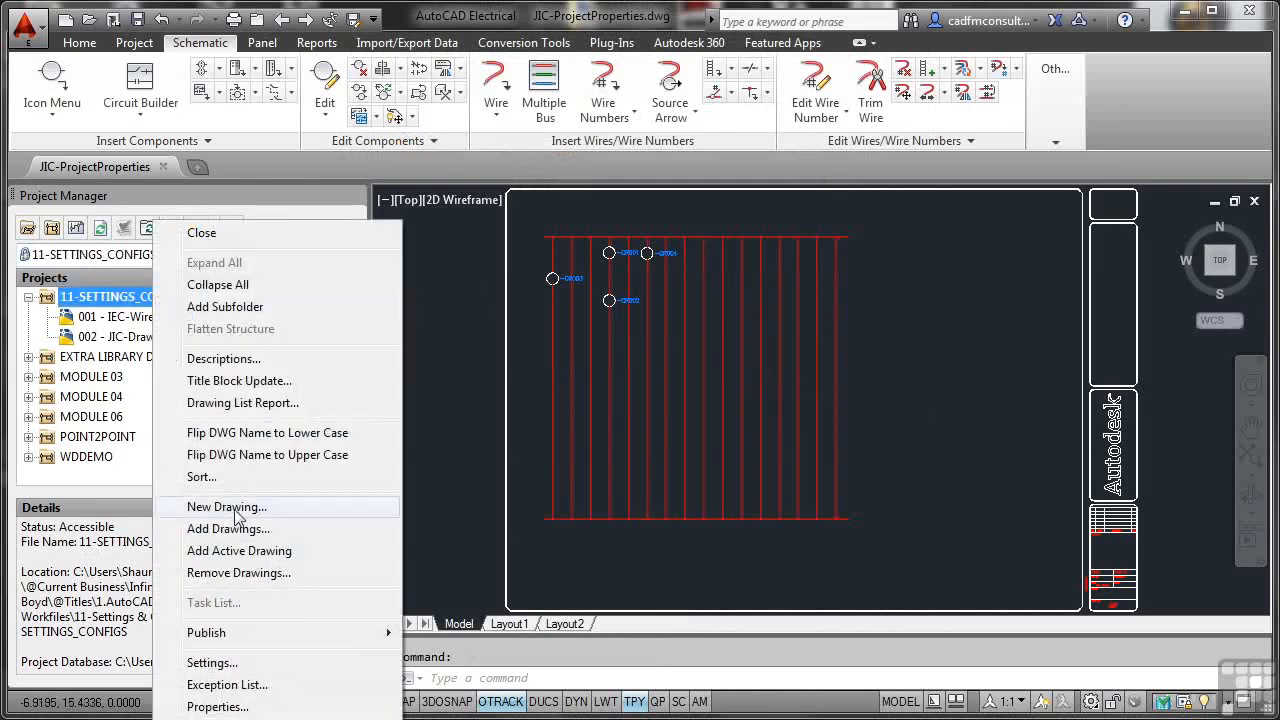
{"action": "left_click", "coordinate": [240, 551]}
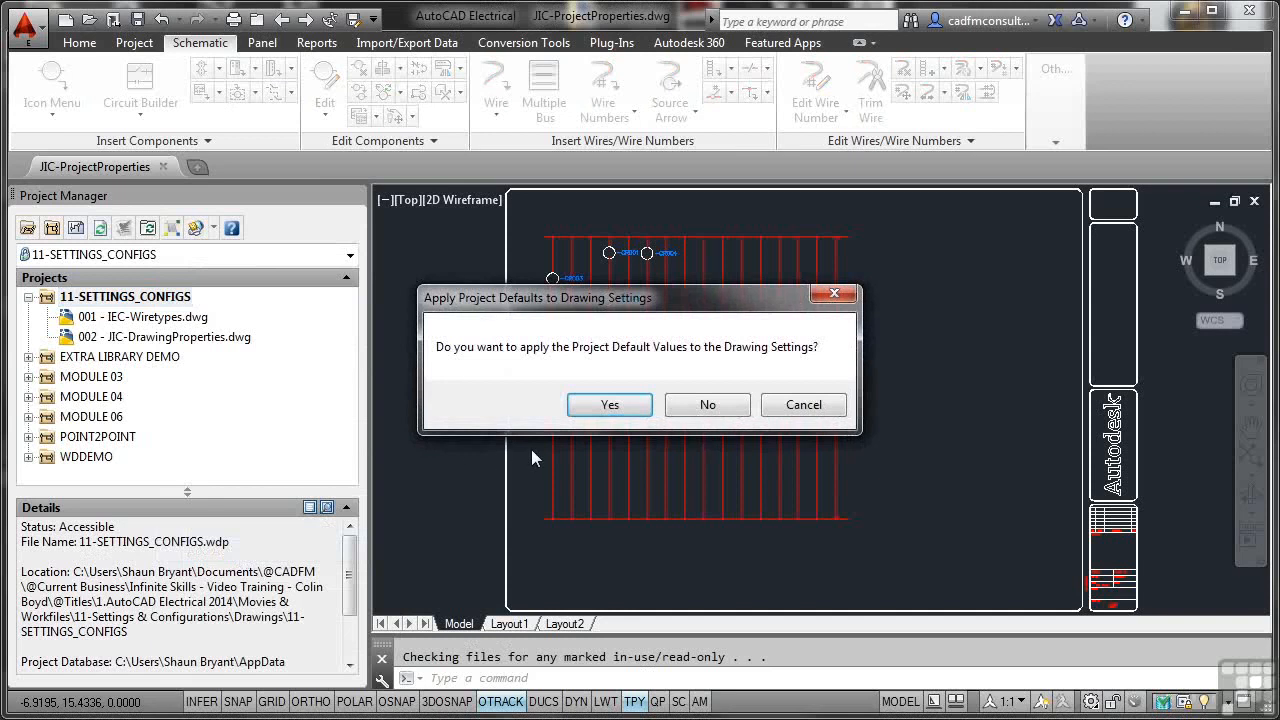
{"action": "left_click", "coordinate": [609, 405]}
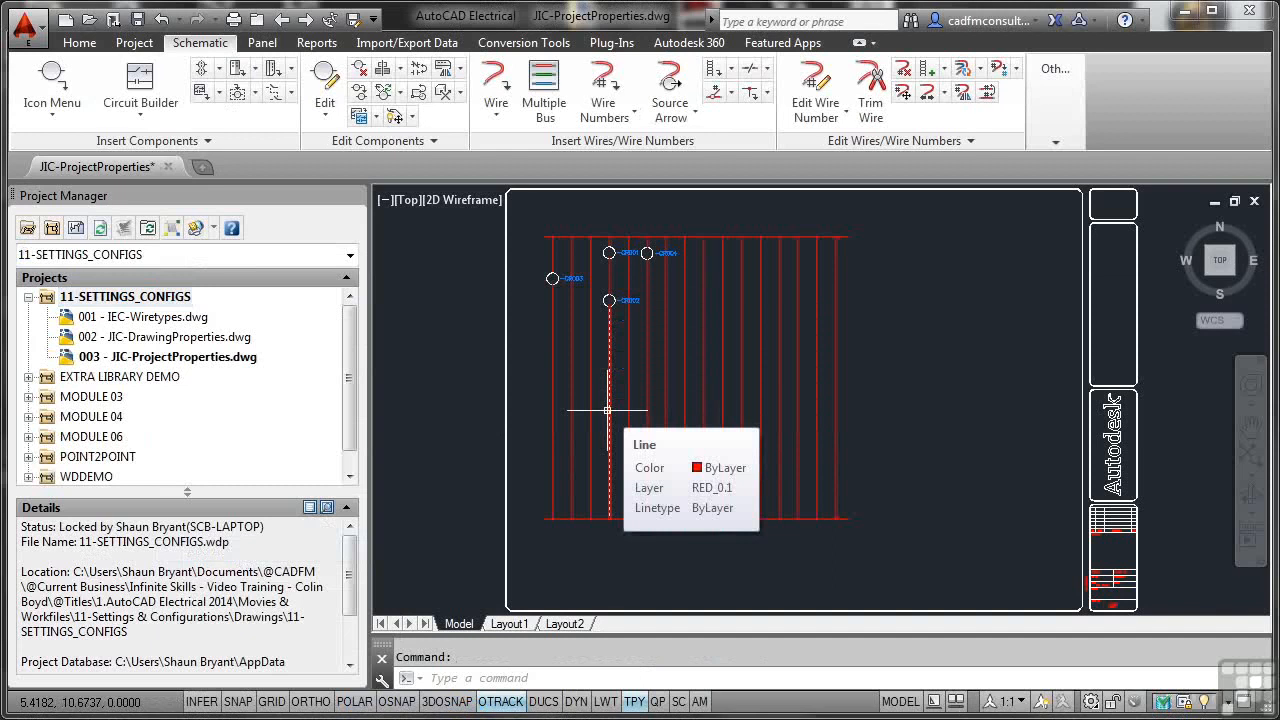
Step: Check the component tag format in the drawing properties of JIC-ProjectProperties.dwg, and leave without changes
{"action": "left_click", "coordinate": [191, 359]}
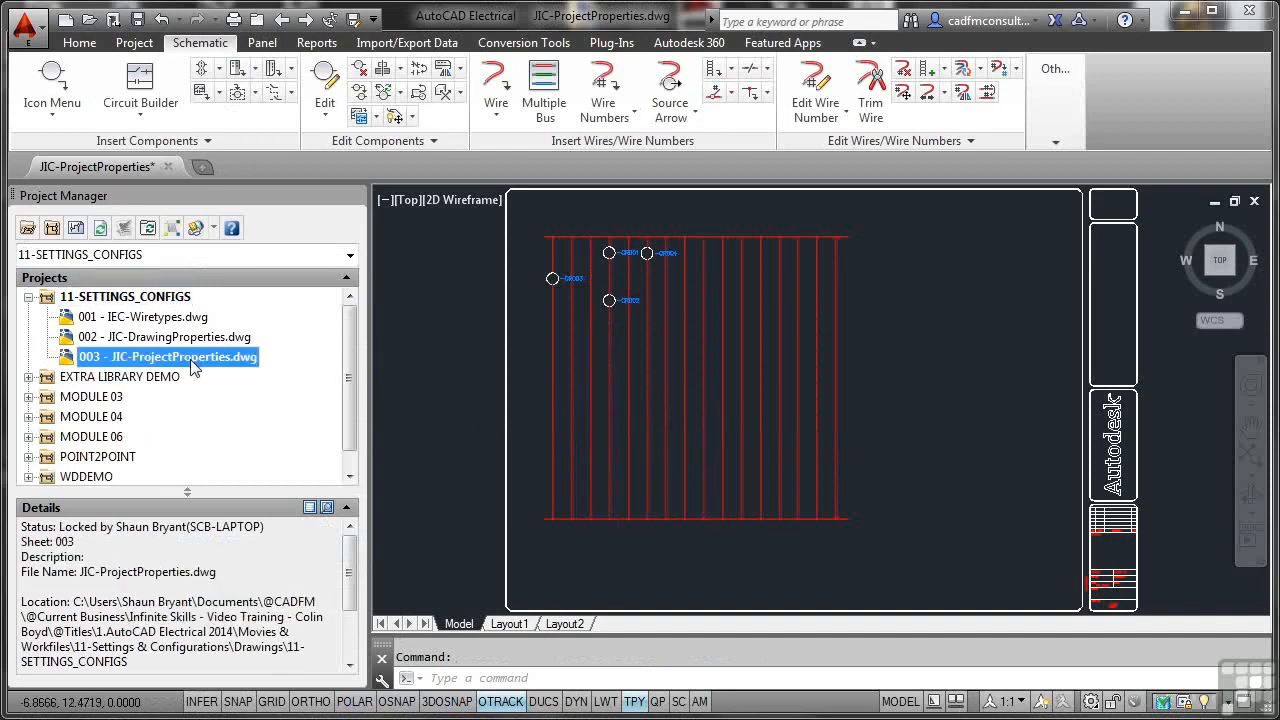
{"action": "right_click", "coordinate": [193, 366]}
{"action": "mouse_move", "coordinate": [251, 528]}
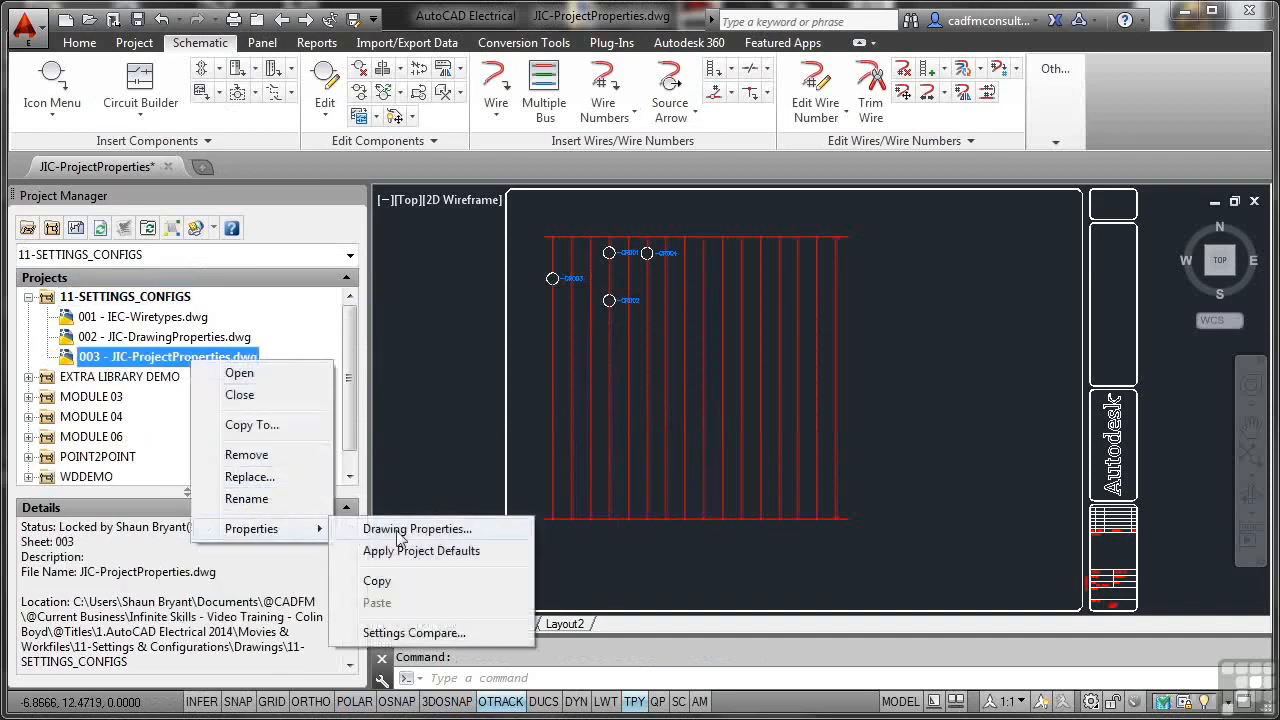
{"action": "left_click", "coordinate": [410, 529]}
{"action": "left_click", "coordinate": [504, 118]}
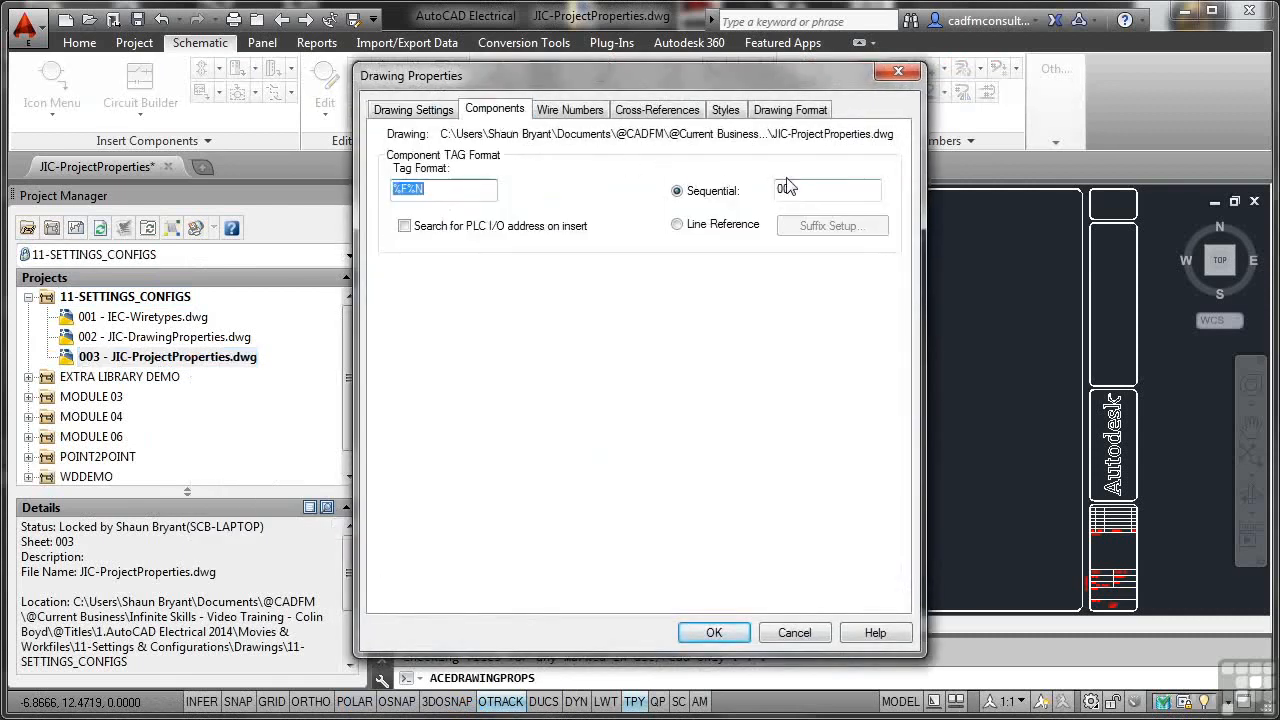
{"action": "left_click", "coordinate": [794, 632]}
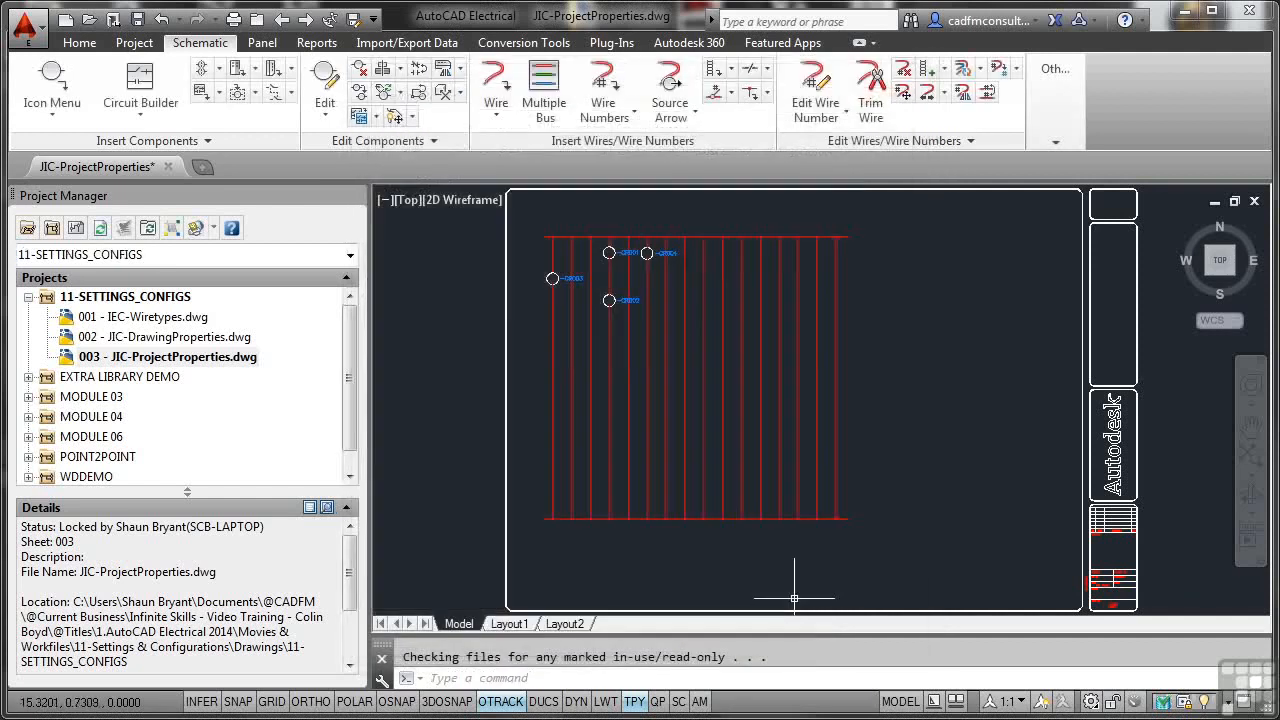
Step: Insert a relay coil on the leftmost vertical ladder line, below CR003, with the component tag CR005
{"action": "scroll", "coordinate": [626, 281], "scroll_direction": "up", "scroll_amount": 4}
{"action": "mouse_move", "coordinate": [626, 281]}
{"action": "middle_mouse_down"}
{"action": "mouse_move", "coordinate": [633, 327]}
{"action": "mouse_move", "coordinate": [690, 392]}
{"action": "middle_mouse_up"}
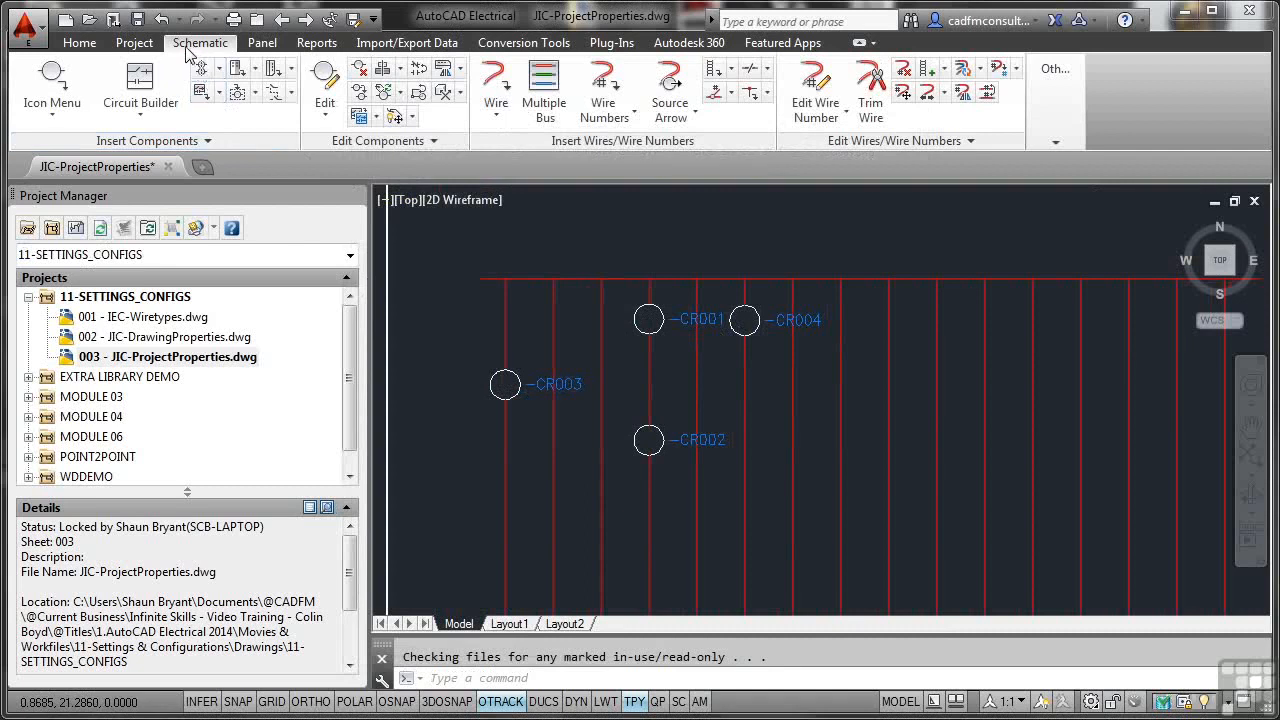
{"action": "left_click", "coordinate": [40, 78]}
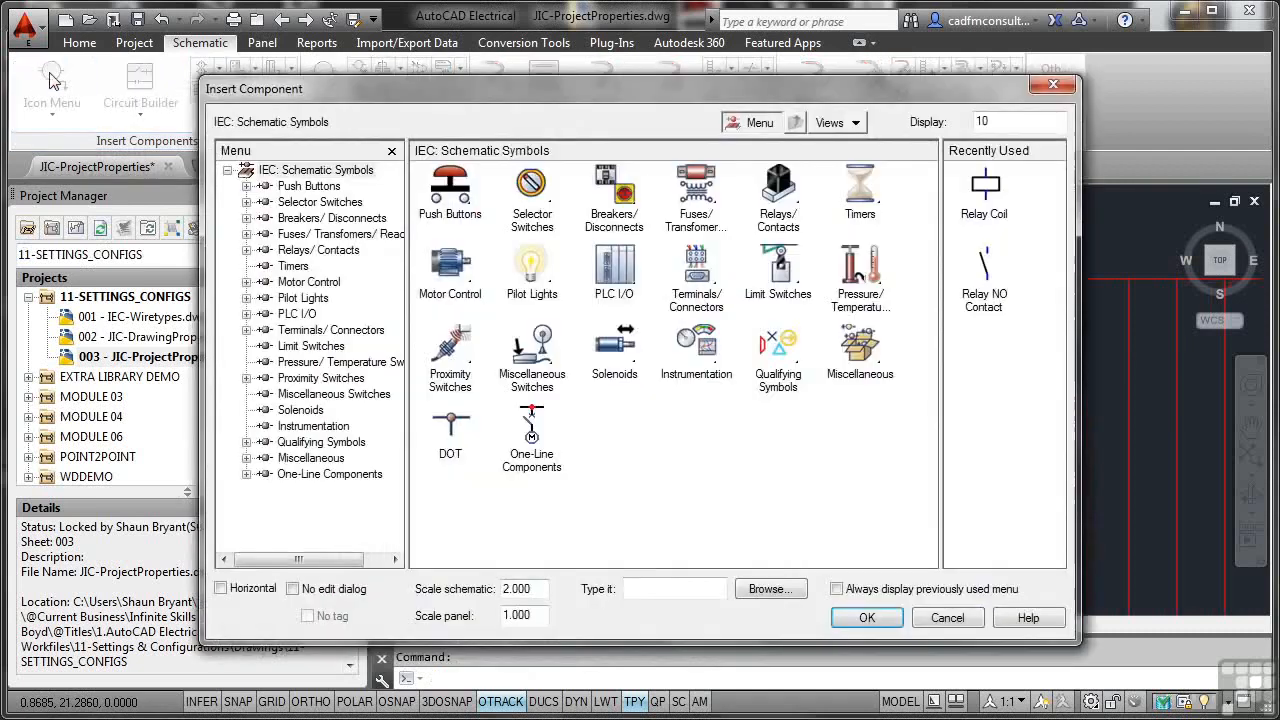
{"action": "left_click", "coordinate": [766, 194]}
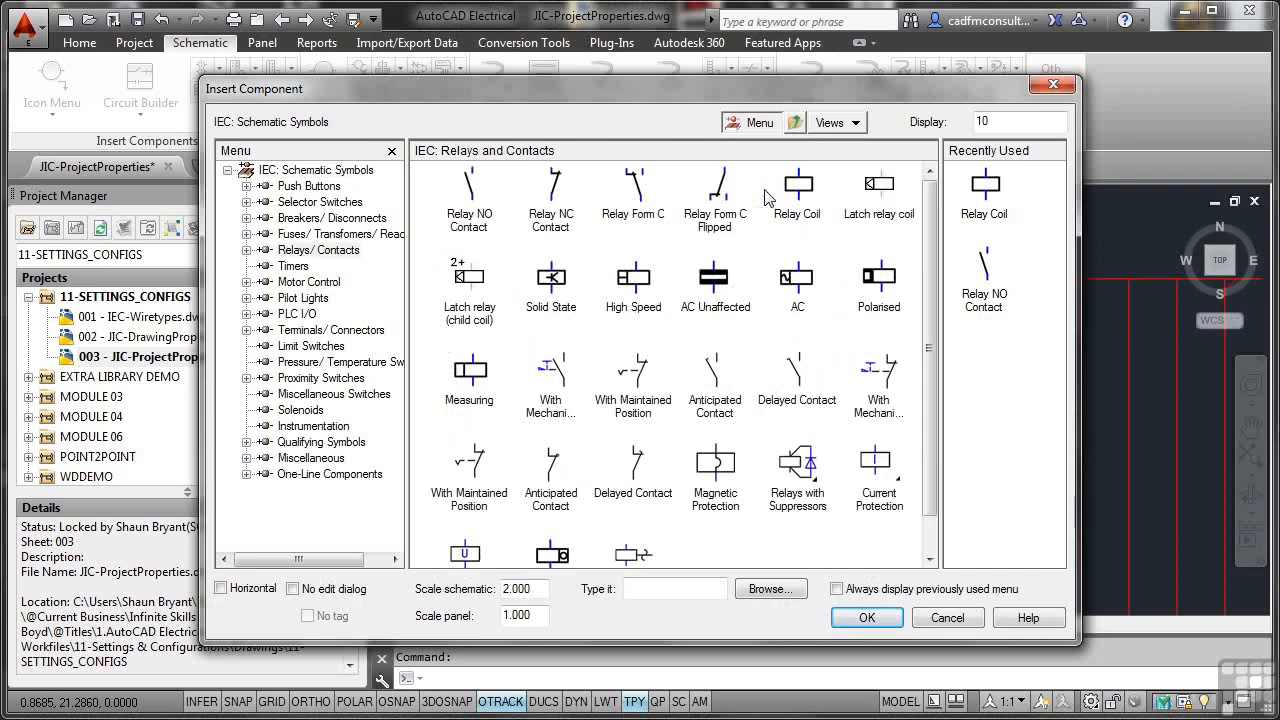
{"action": "left_click", "coordinate": [796, 190]}
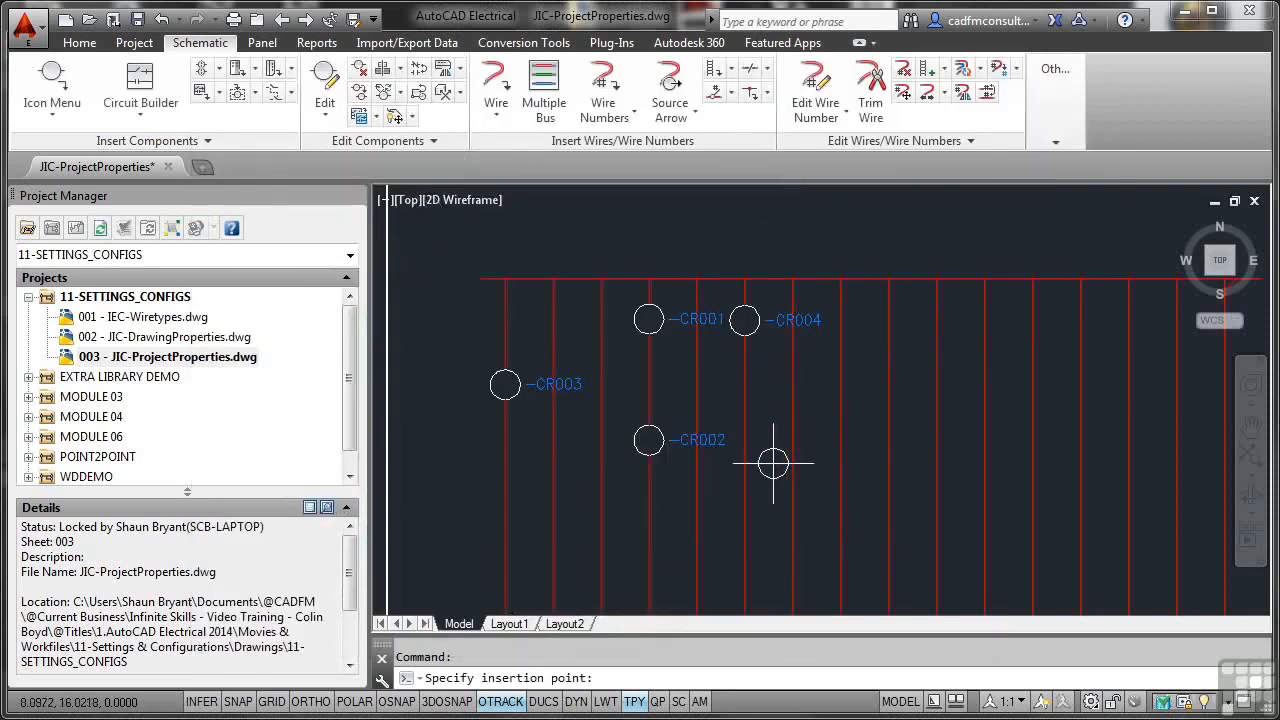
{"action": "left_click", "coordinate": [504, 544]}
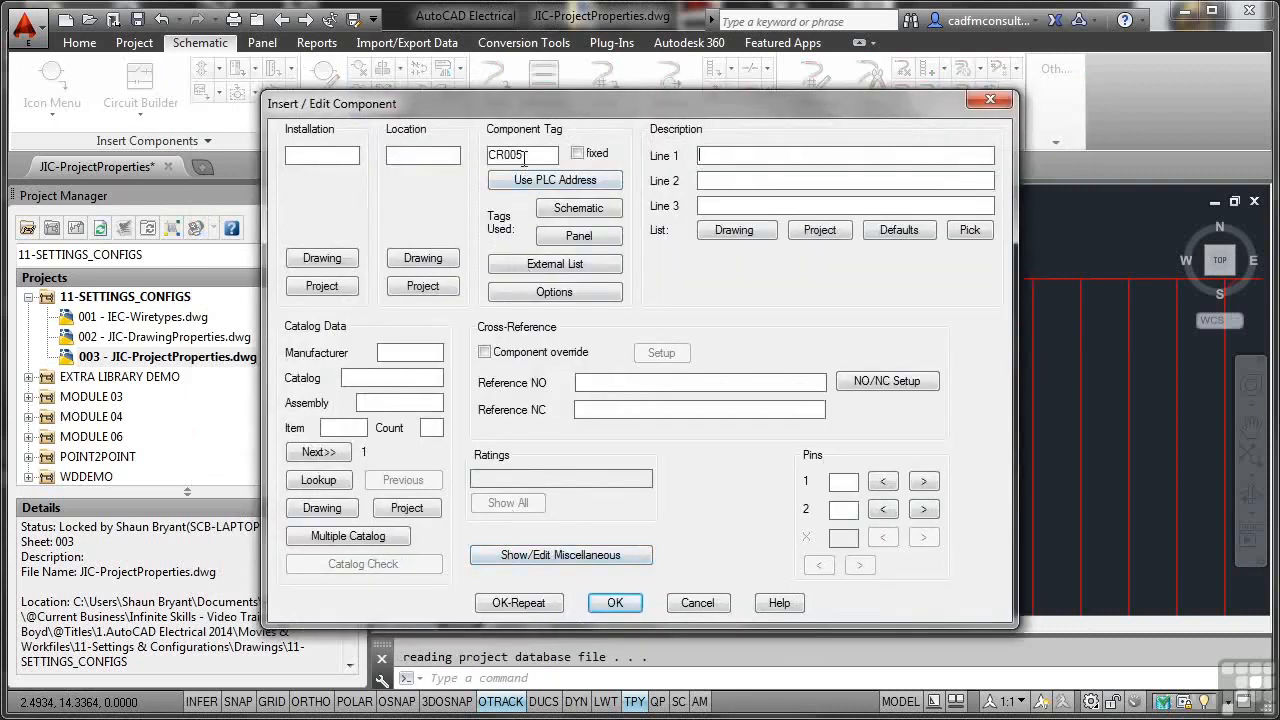
{"action": "left_click", "coordinate": [613, 602]}
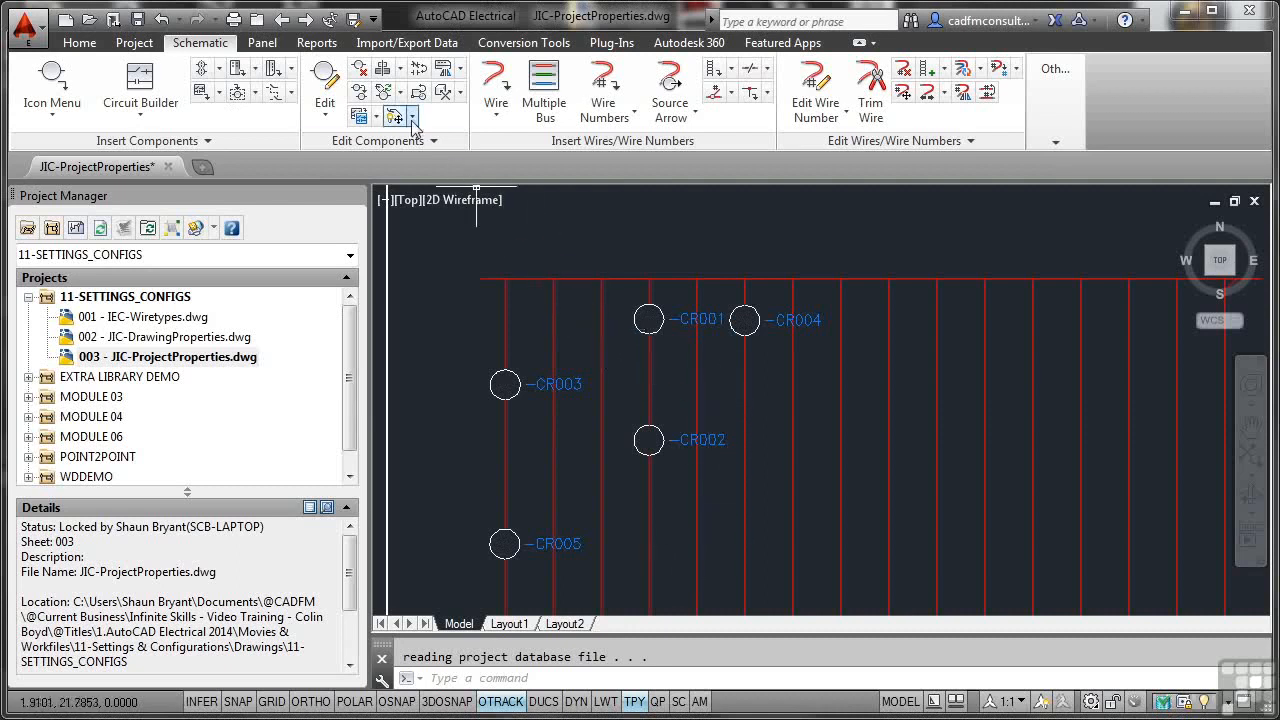
Step: Align the CR002 relay coil horizontally with CR003
{"action": "left_click", "coordinate": [400, 92]}
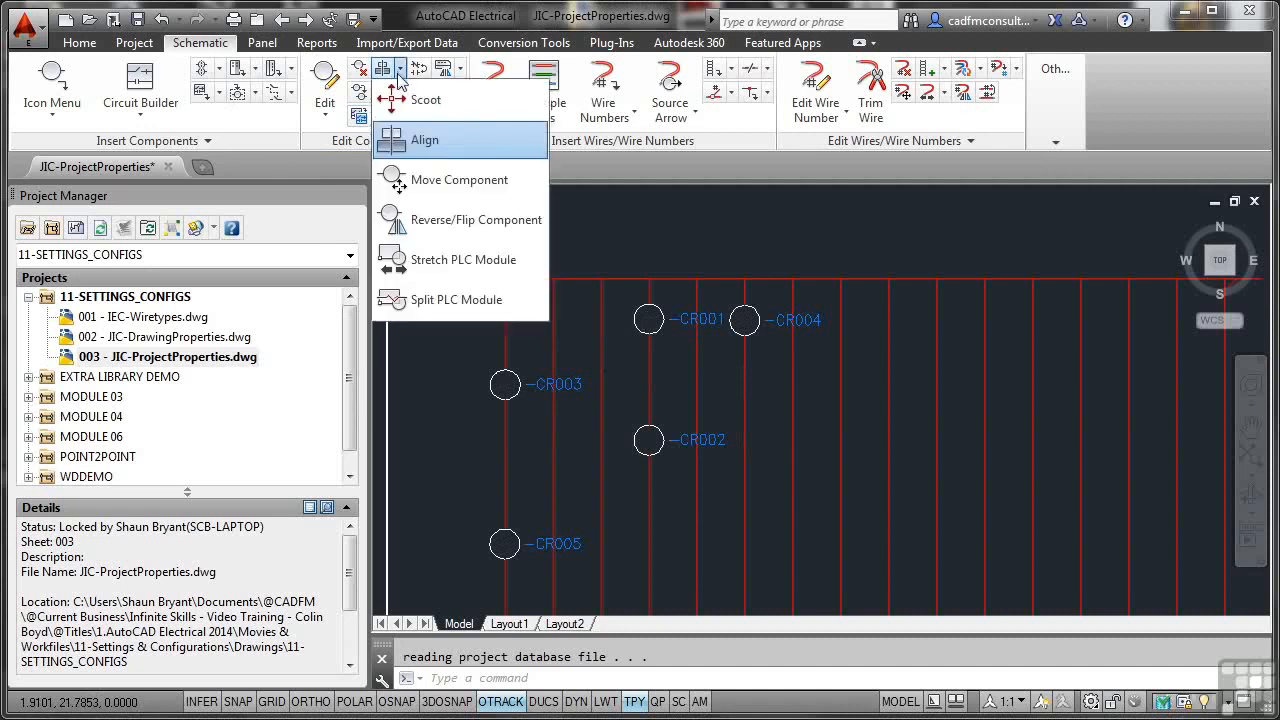
{"action": "left_click", "coordinate": [425, 134]}
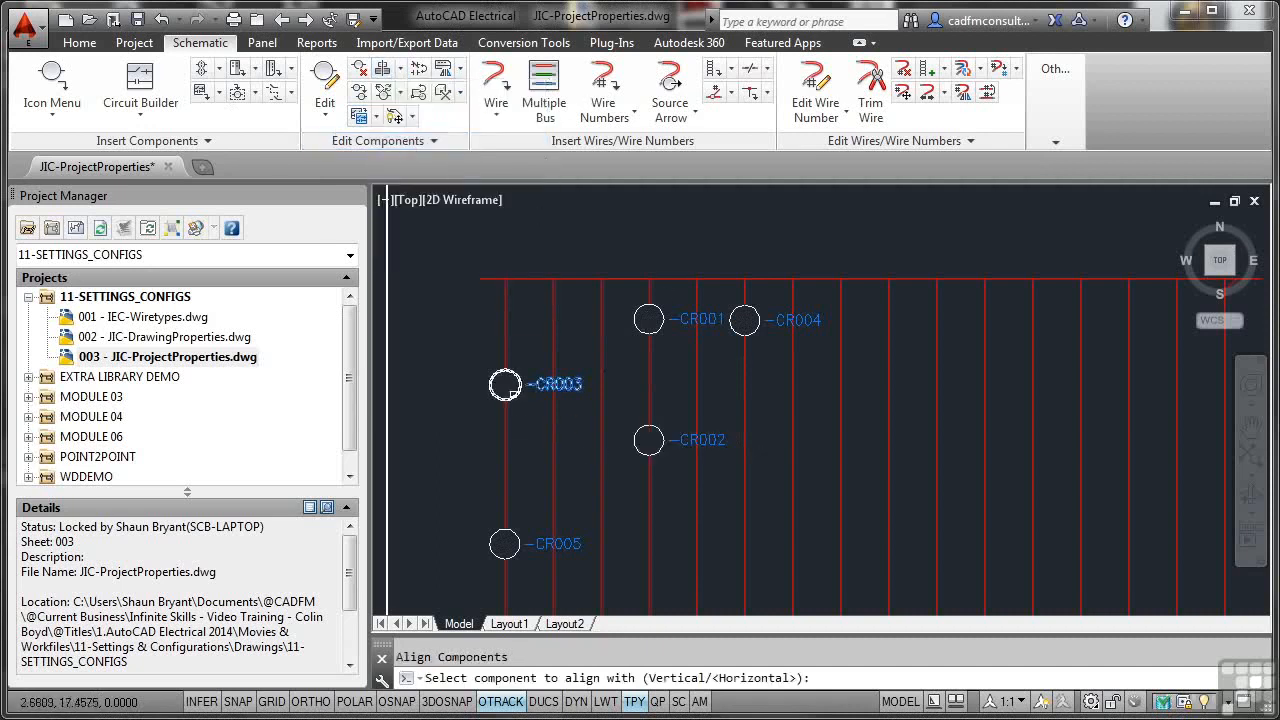
{"action": "left_click", "coordinate": [503, 382]}
{"action": "left_click", "coordinate": [633, 437]}
{"action": "key", "text": "Return"}
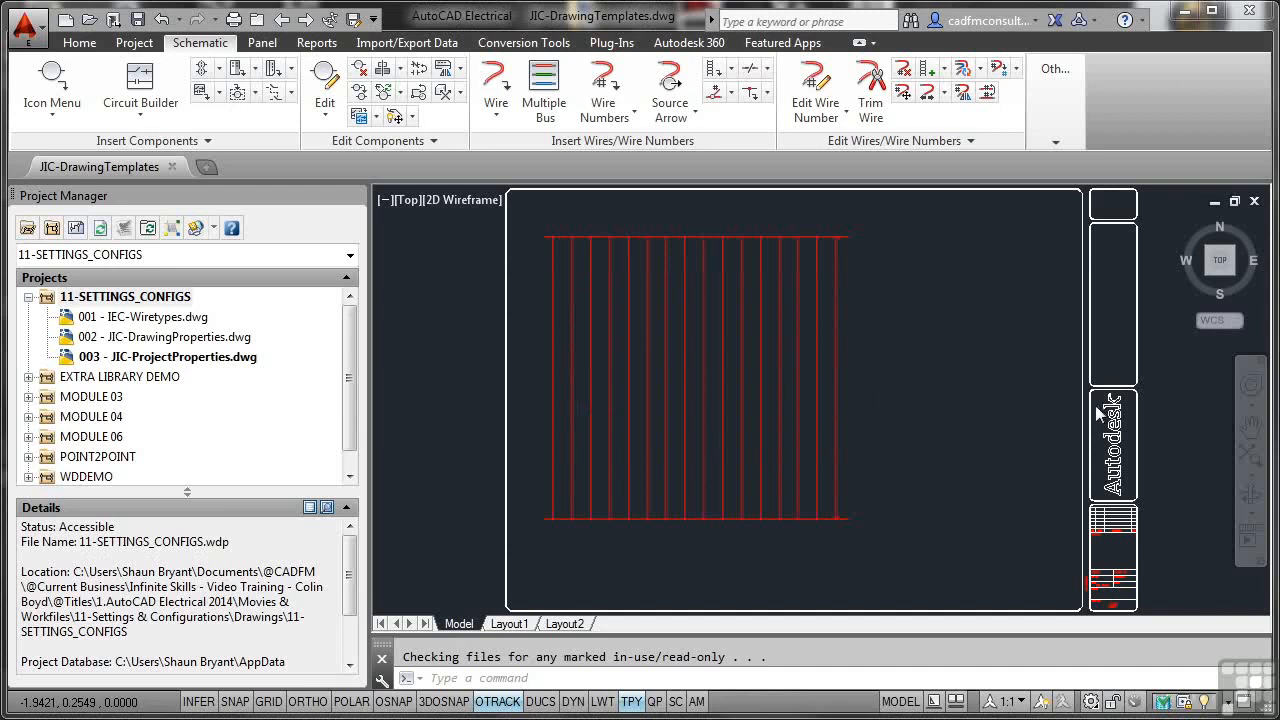
Step: Inspect the title block's attributes in the JIC-DrawingTemplates drawing, and close the attribute editor without changes
{"action": "left_click", "coordinate": [1090, 338]}
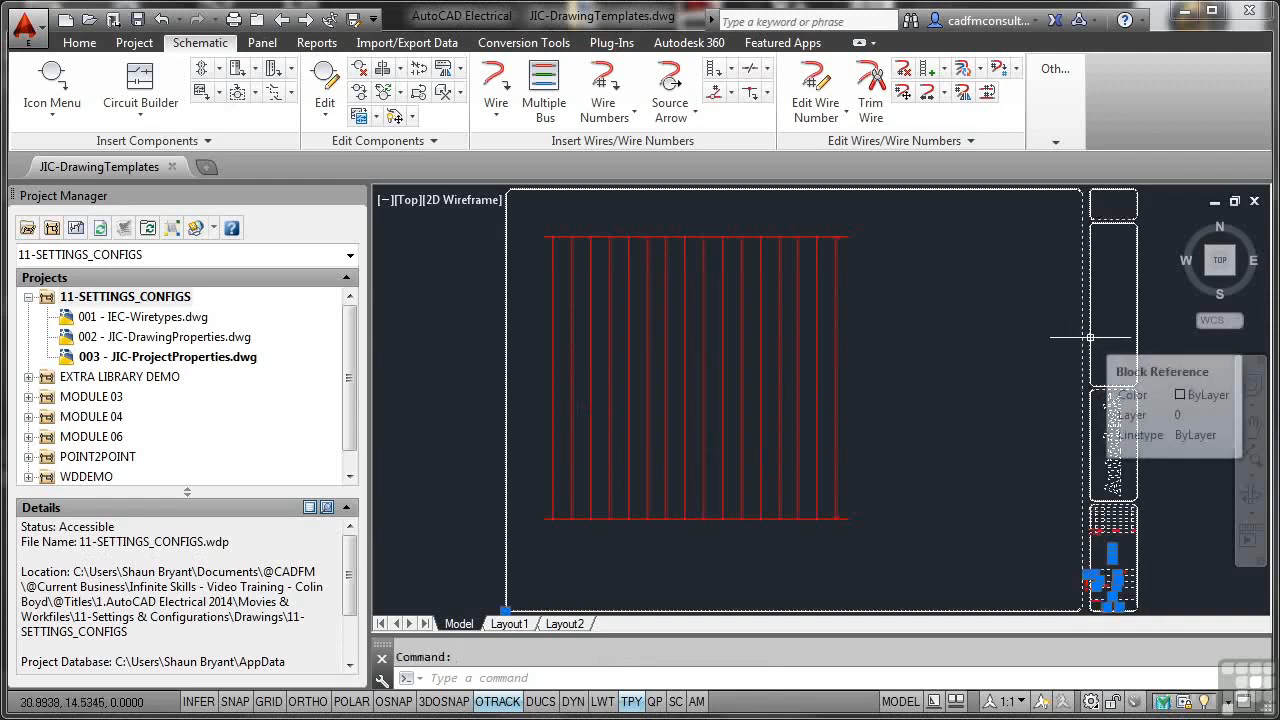
{"action": "key", "text": "Escape"}
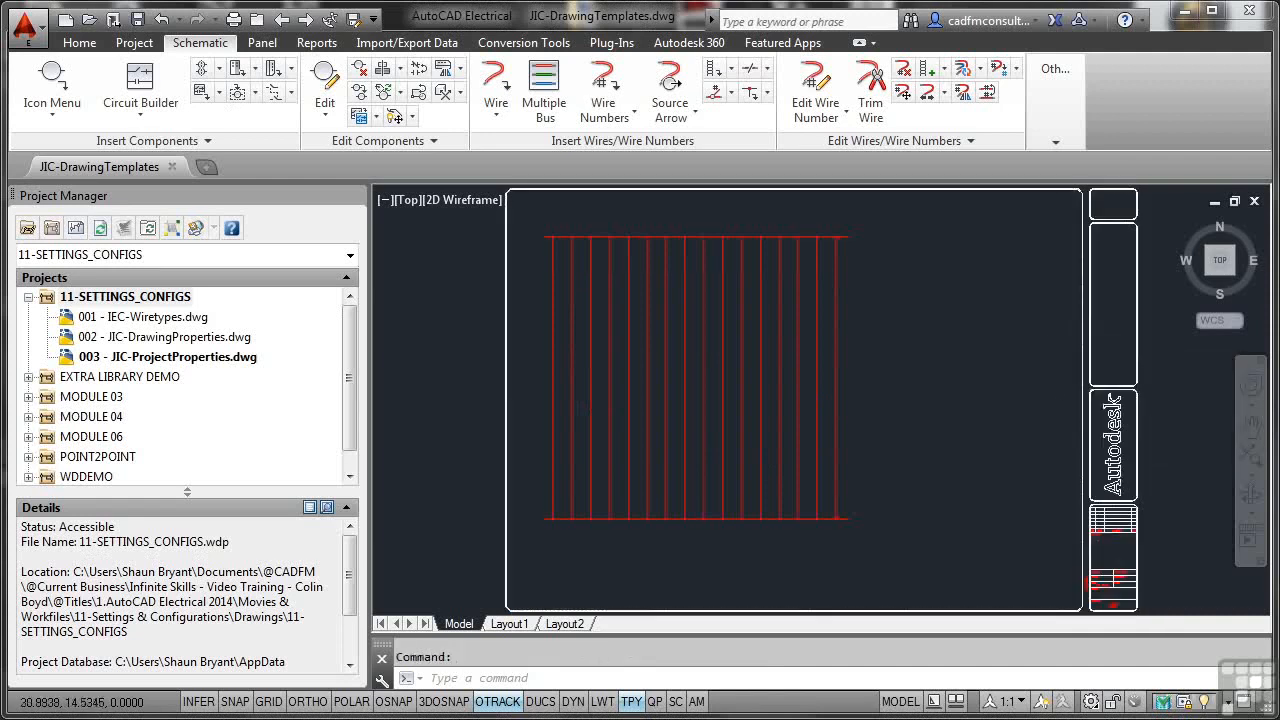
{"action": "double_click", "coordinate": [1090, 338]}
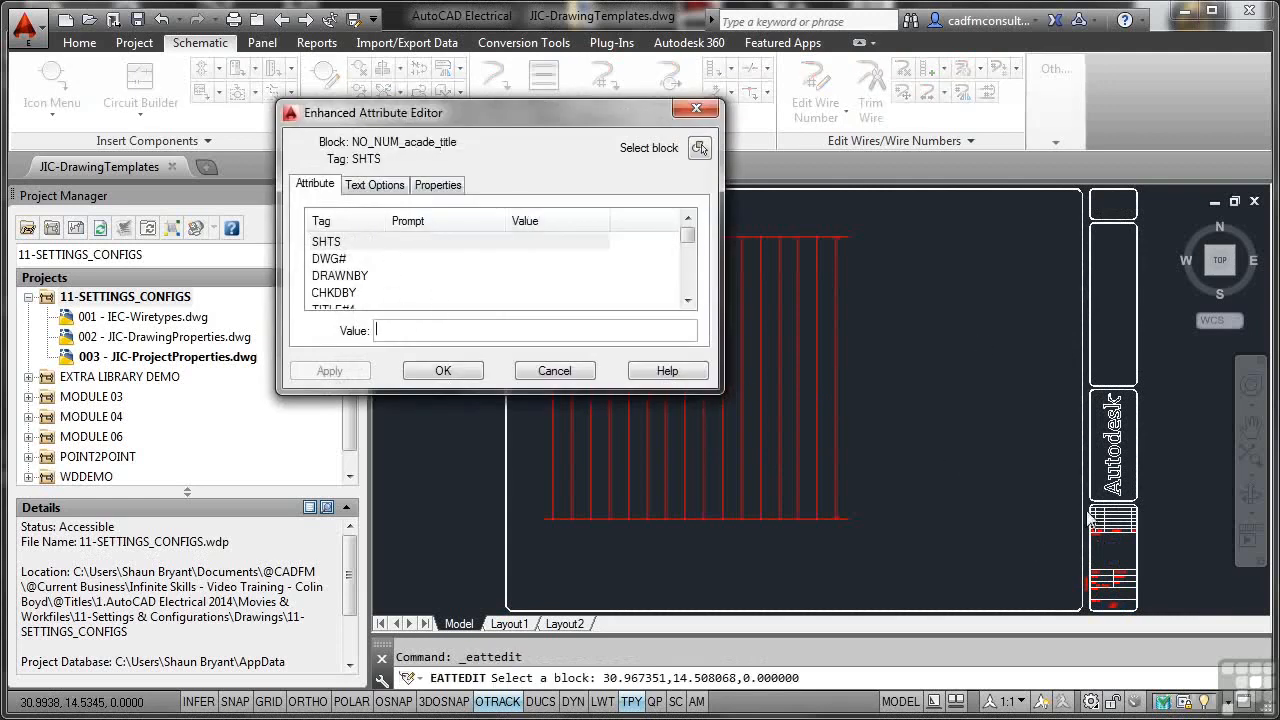
{"action": "left_click", "coordinate": [560, 376]}
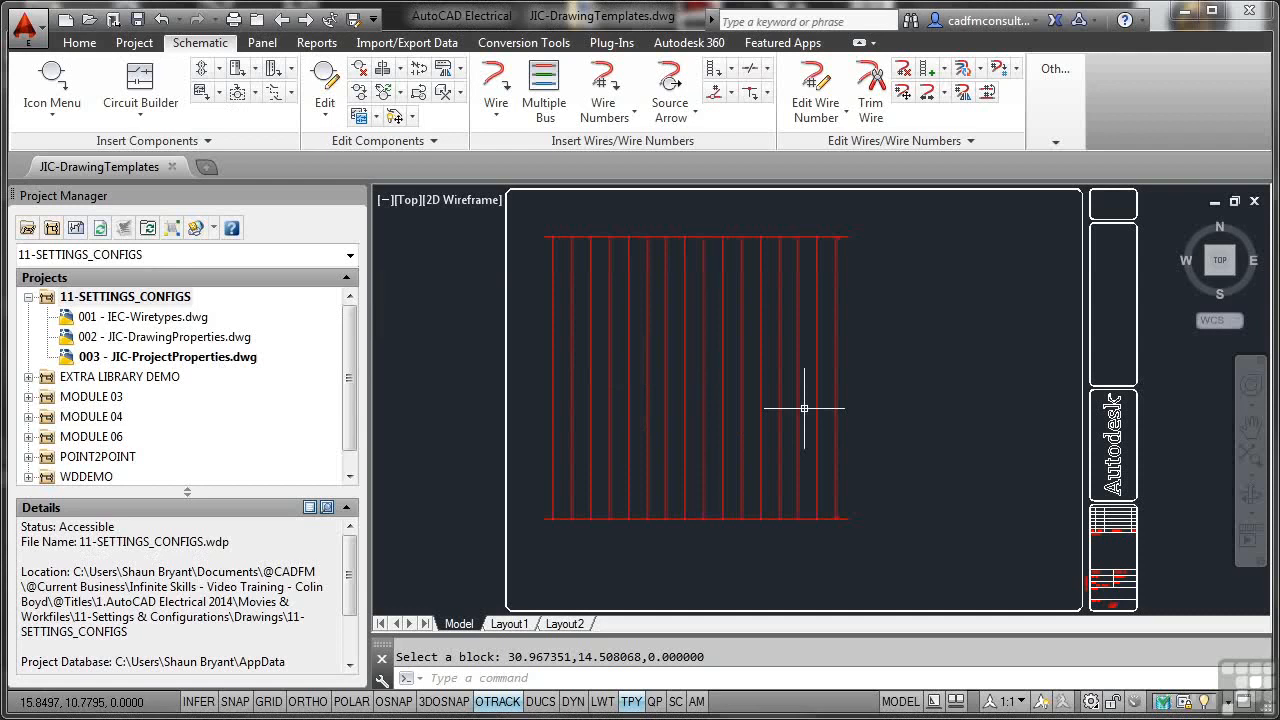
Step: Add the active JIC-DrawingTemplates drawing to the 11-SETTINGS_CONFIGS project, applying the project default values to its drawing settings
{"action": "left_click", "coordinate": [141, 299]}
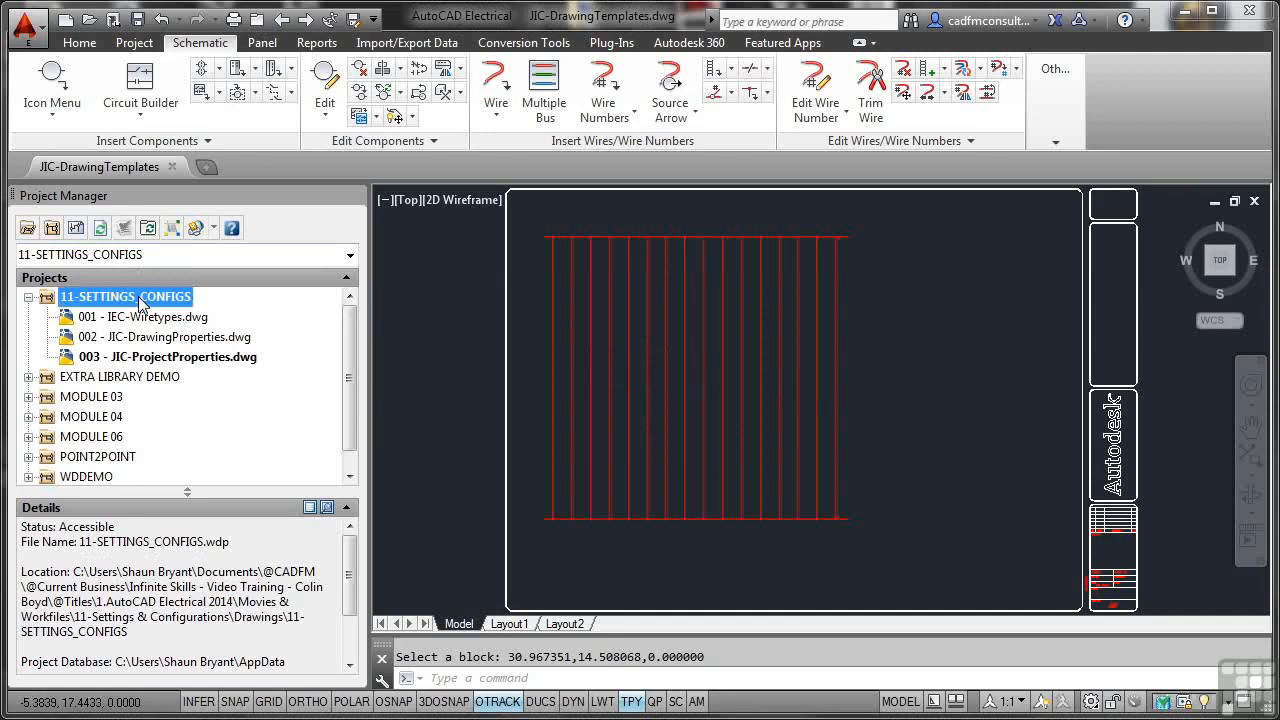
{"action": "right_click", "coordinate": [141, 302]}
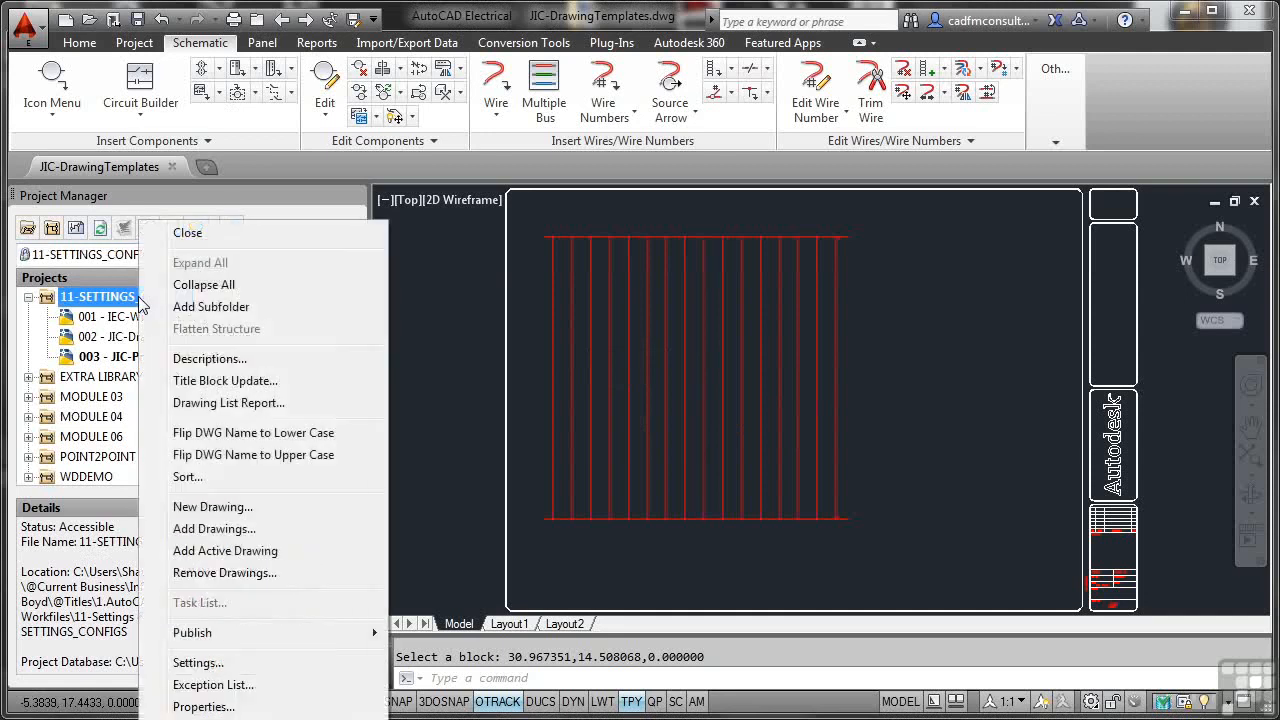
{"action": "left_click", "coordinate": [228, 552]}
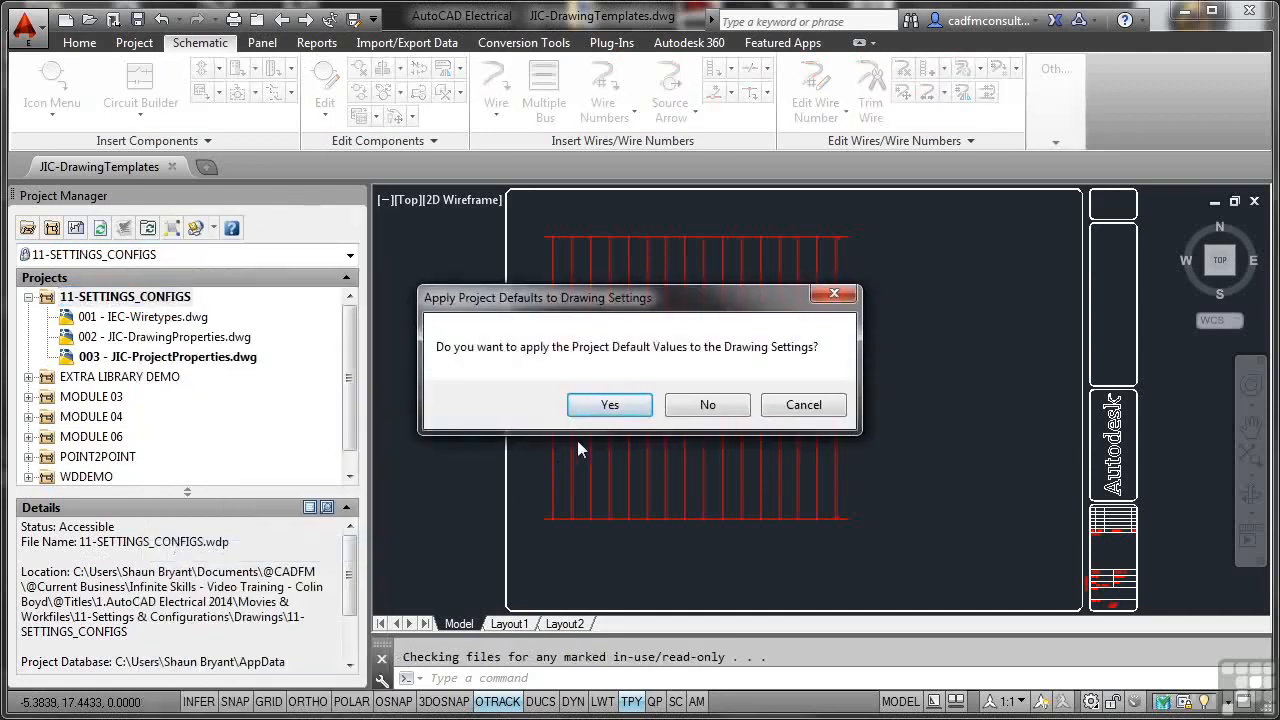
{"action": "left_click", "coordinate": [608, 405]}
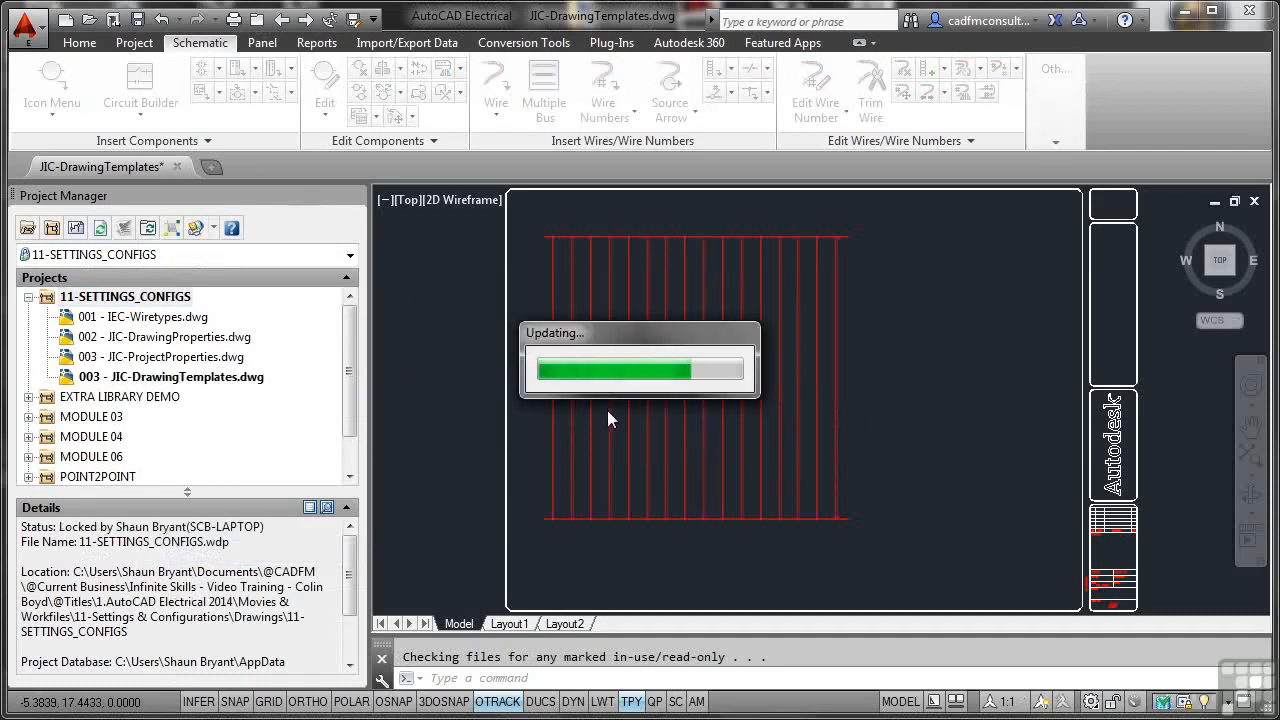
Step: Set the sheet value of JIC-DrawingTemplates.dwg to 004 in its drawing properties, and save the drawing
{"action": "left_click", "coordinate": [182, 376]}
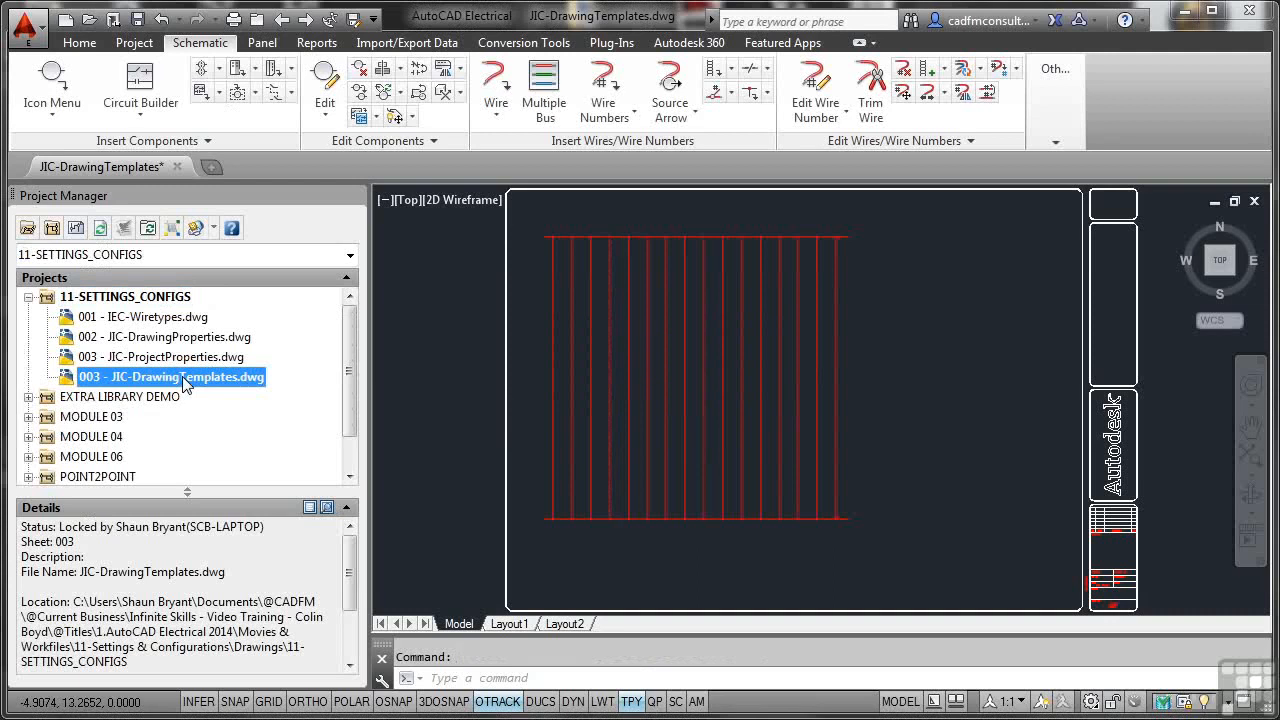
{"action": "right_click", "coordinate": [182, 376]}
{"action": "mouse_move", "coordinate": [258, 546]}
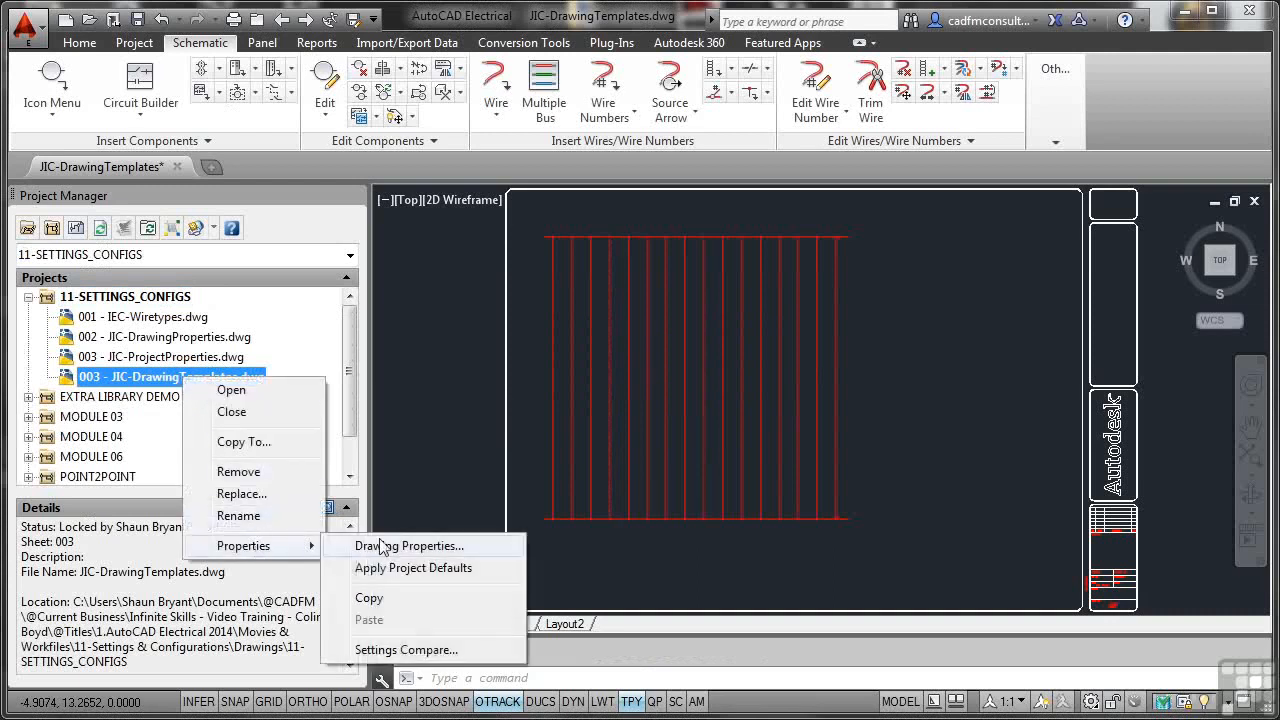
{"action": "left_click", "coordinate": [380, 546]}
{"action": "left_click", "coordinate": [497, 518]}
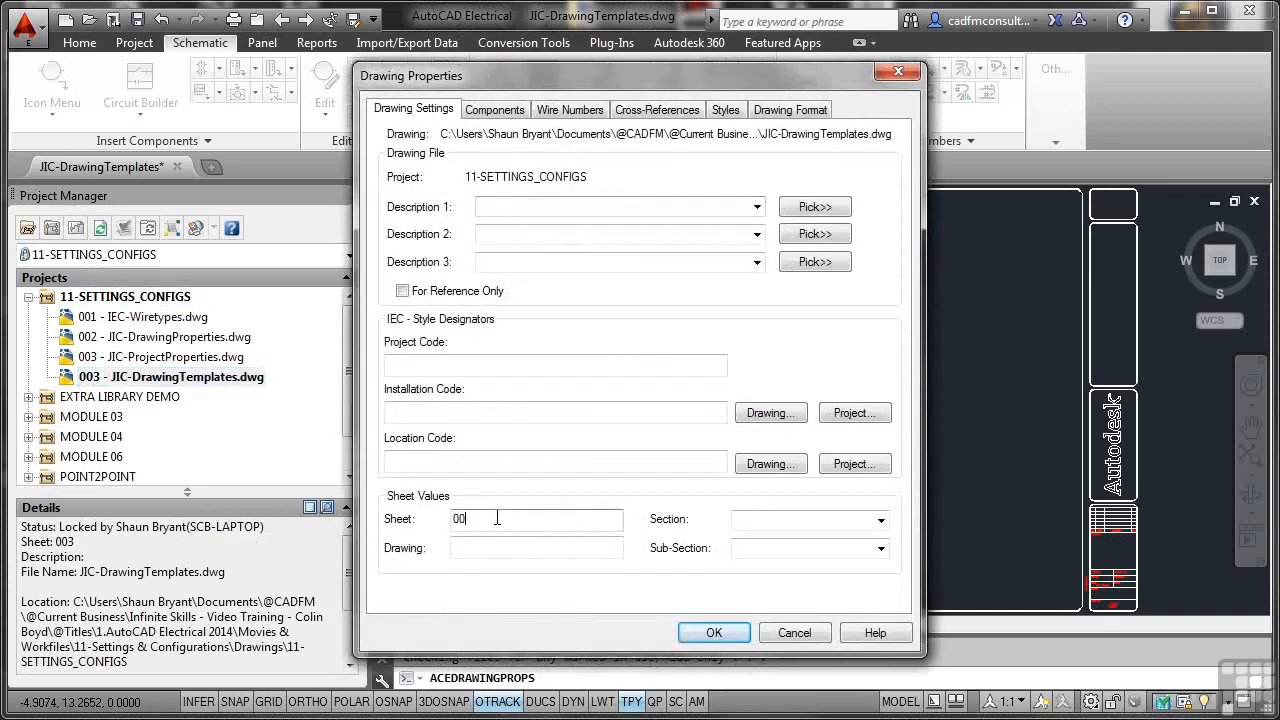
{"action": "key", "text": "Return"}
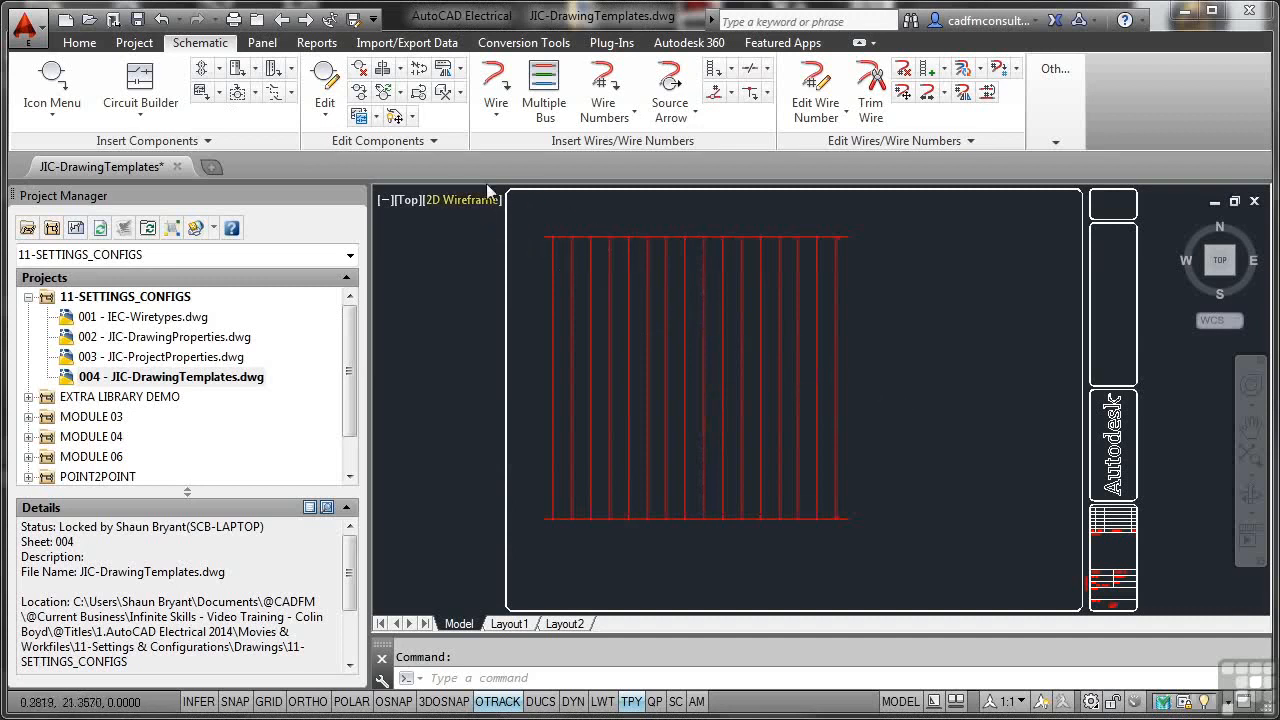
{"action": "left_click", "coordinate": [138, 19]}
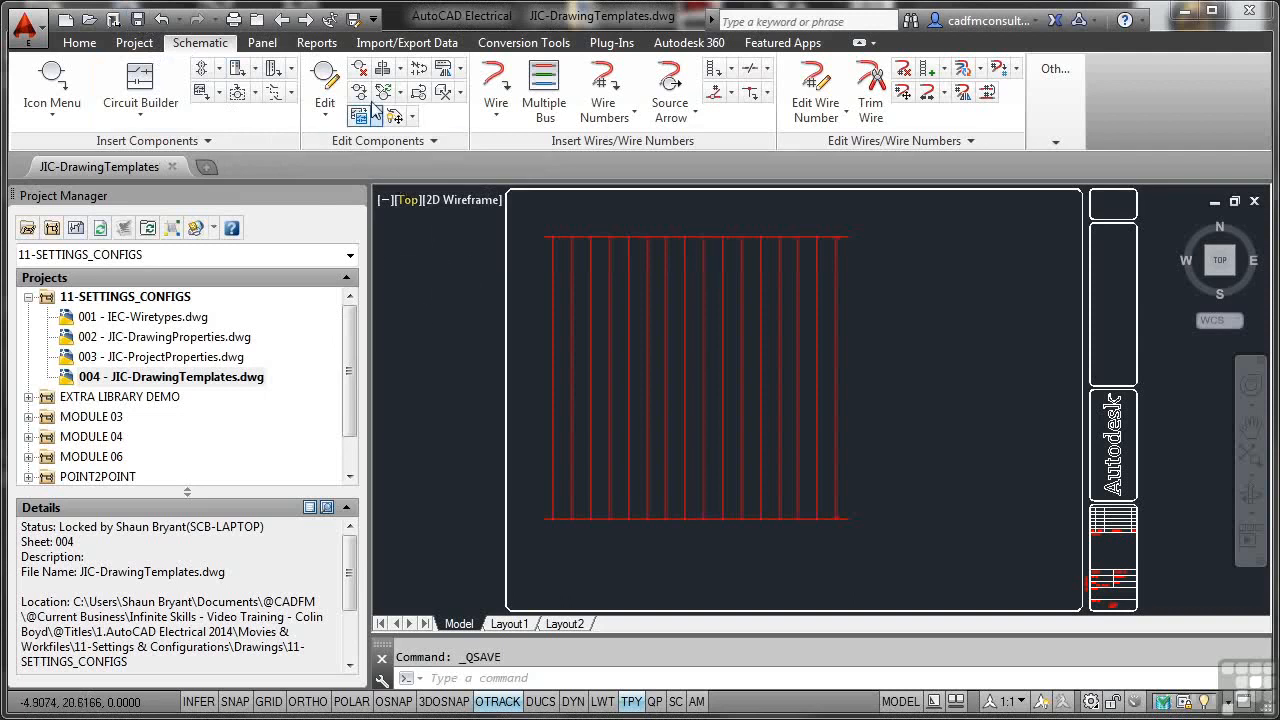
Step: Save the drawing as an AutoCAD Drawing Template named ACADEDefaultTemplate-JIC, with the description "Default JIC Template" and English measurement
{"action": "left_click", "coordinate": [354, 22]}
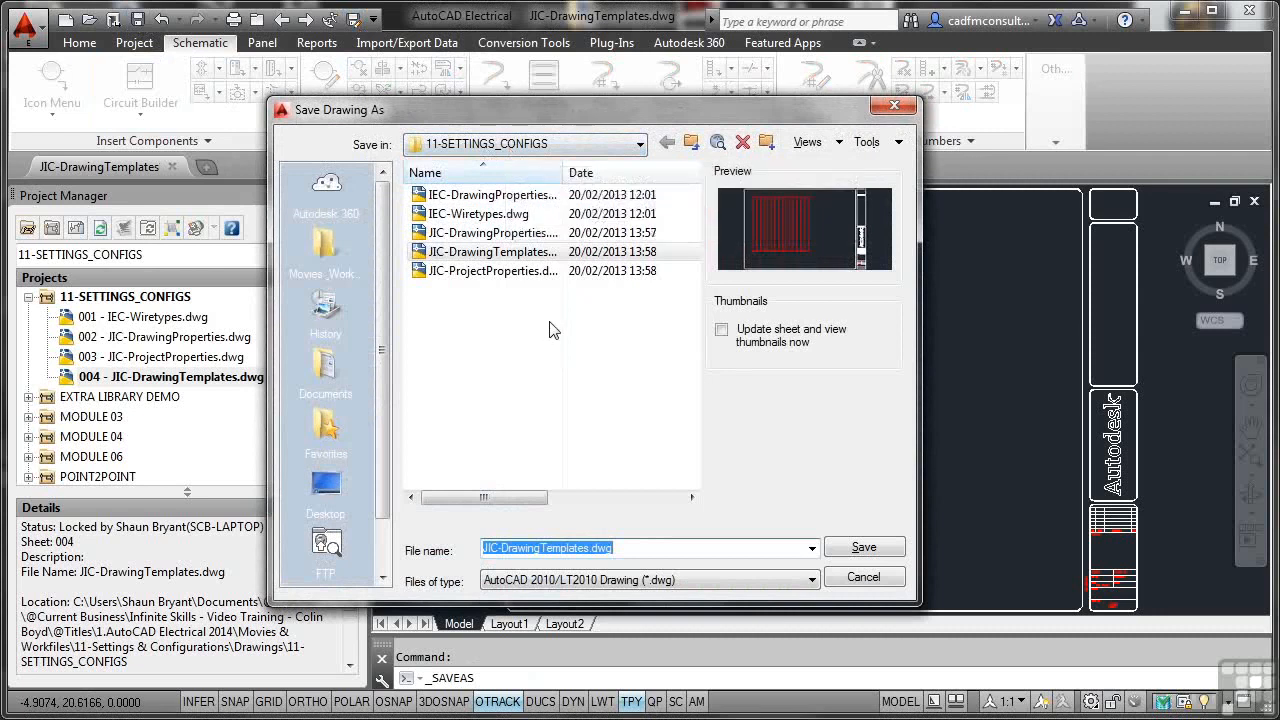
{"action": "left_click", "coordinate": [812, 580]}
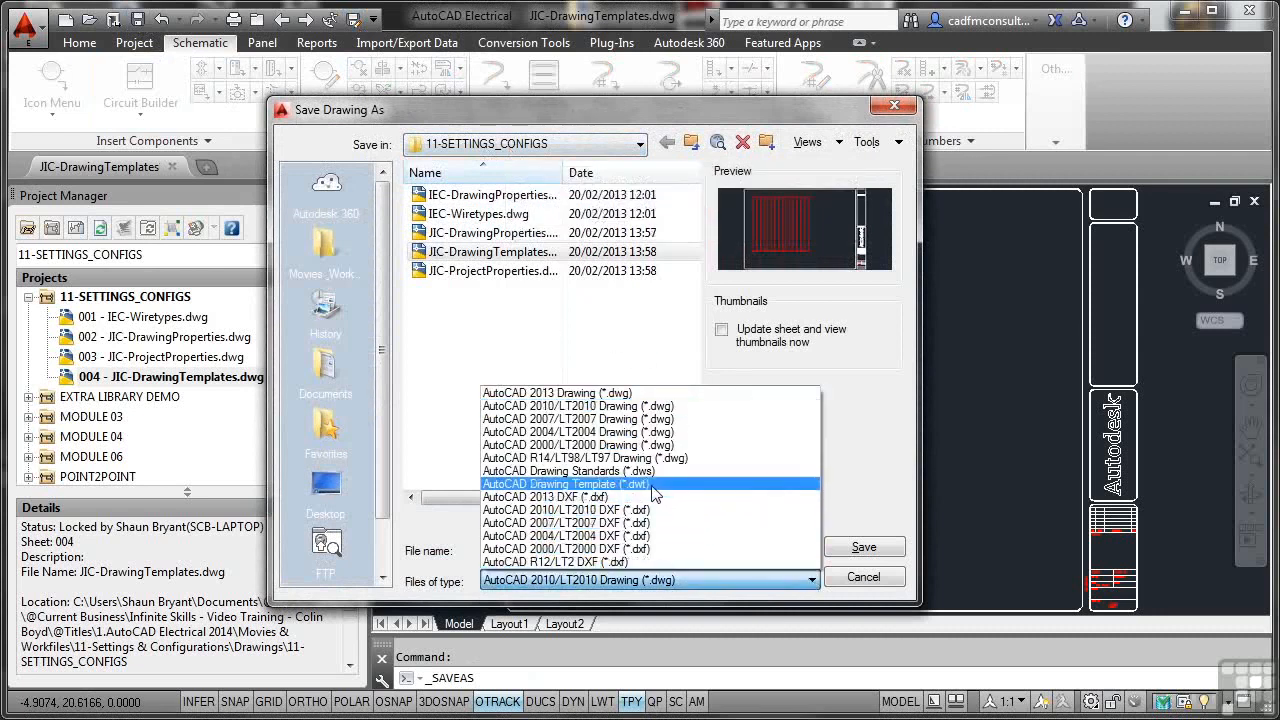
{"action": "left_click", "coordinate": [652, 486]}
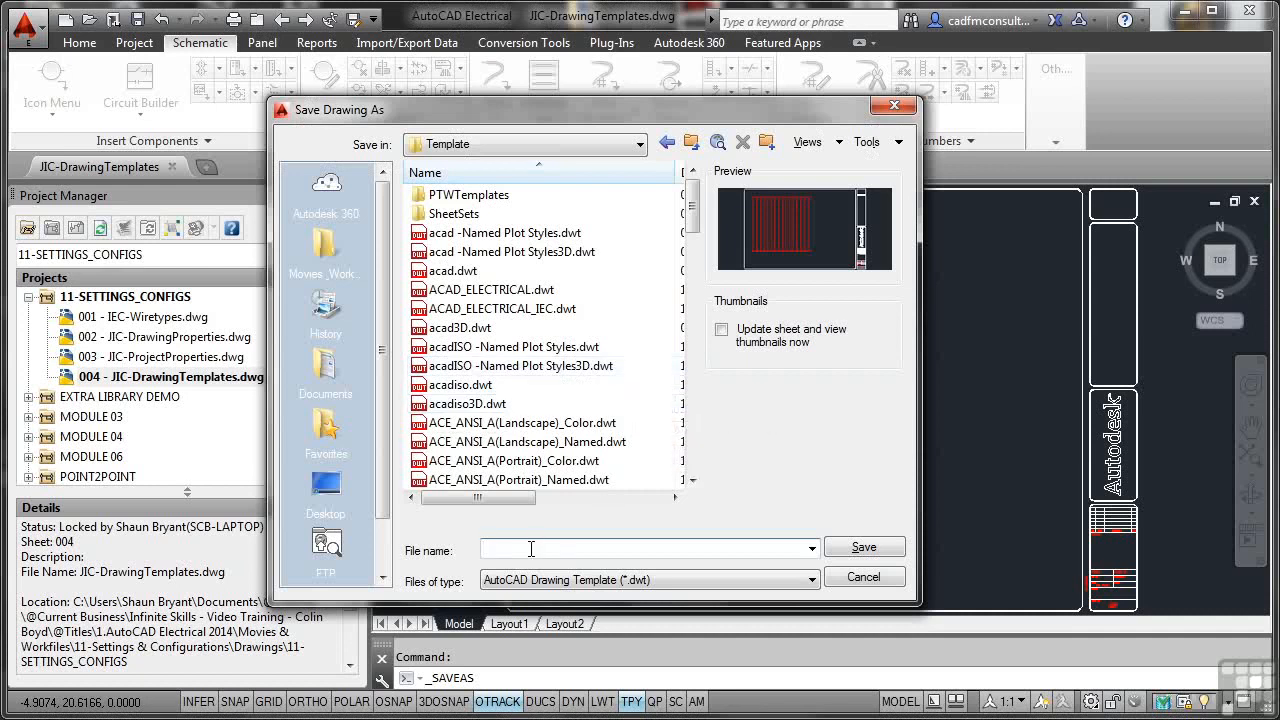
{"action": "type", "text": "ACADEDefault Template-JIC"}
{"action": "left_click", "coordinate": [848, 548]}
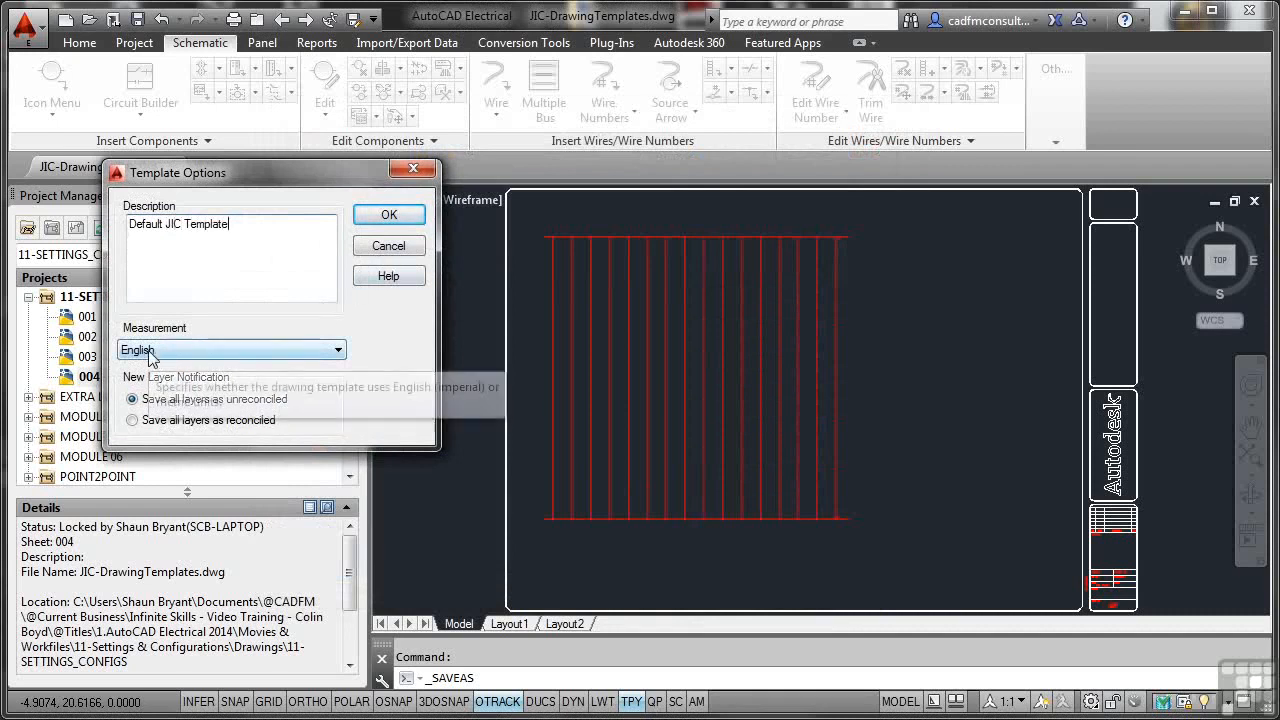
{"action": "left_click", "coordinate": [310, 352]}
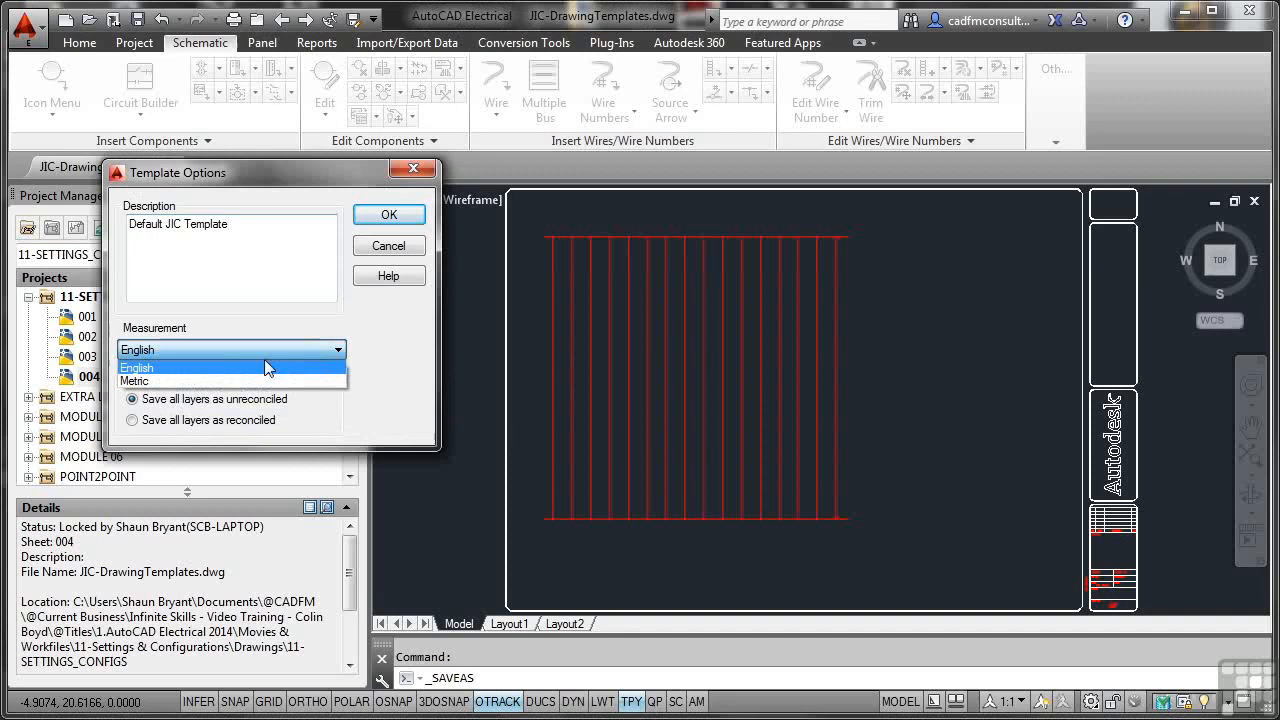
{"action": "left_click", "coordinate": [205, 369]}
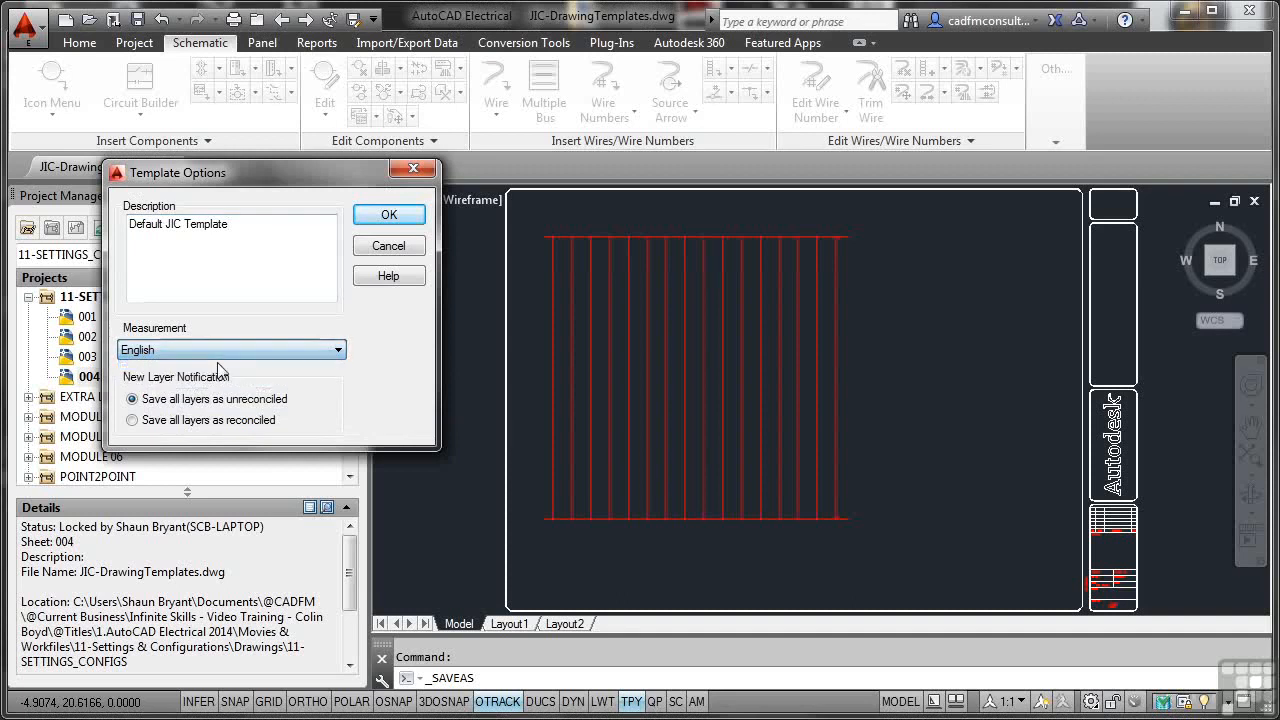
{"action": "left_click", "coordinate": [374, 218]}
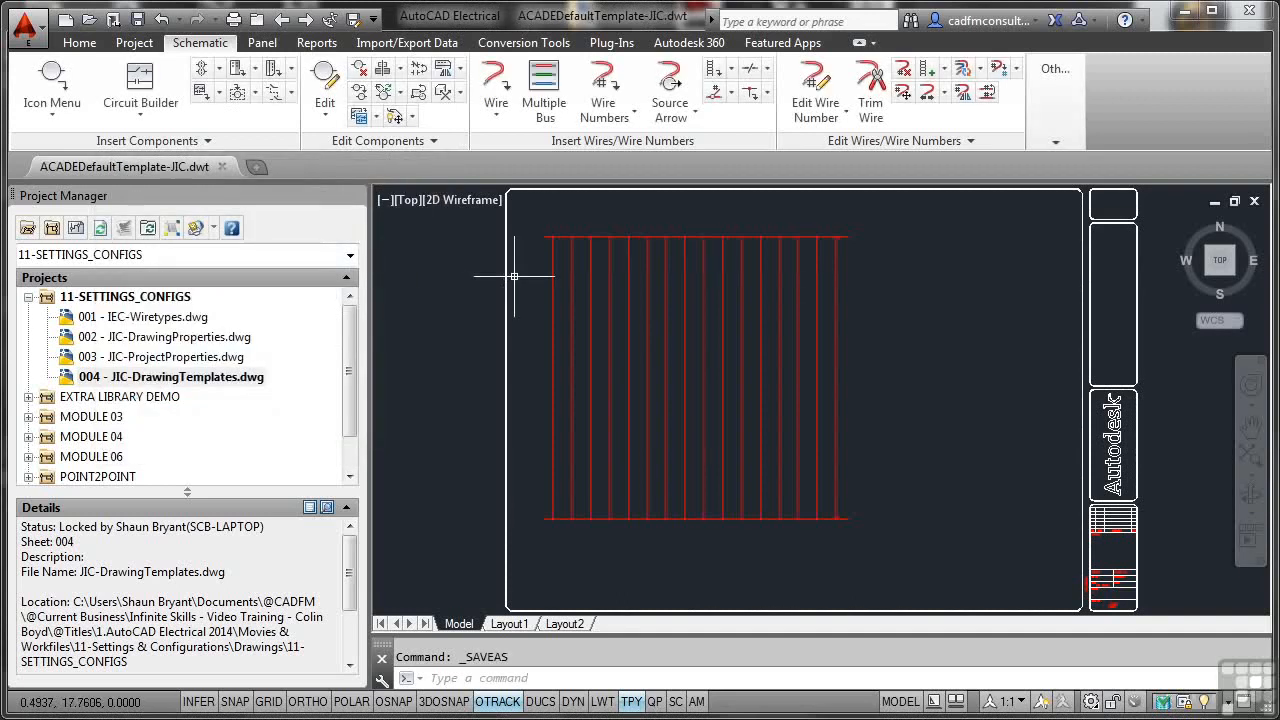
Step: Save the ACADEDefaultTemplate-JIC template once more and close it
{"action": "left_click", "coordinate": [537, 191]}
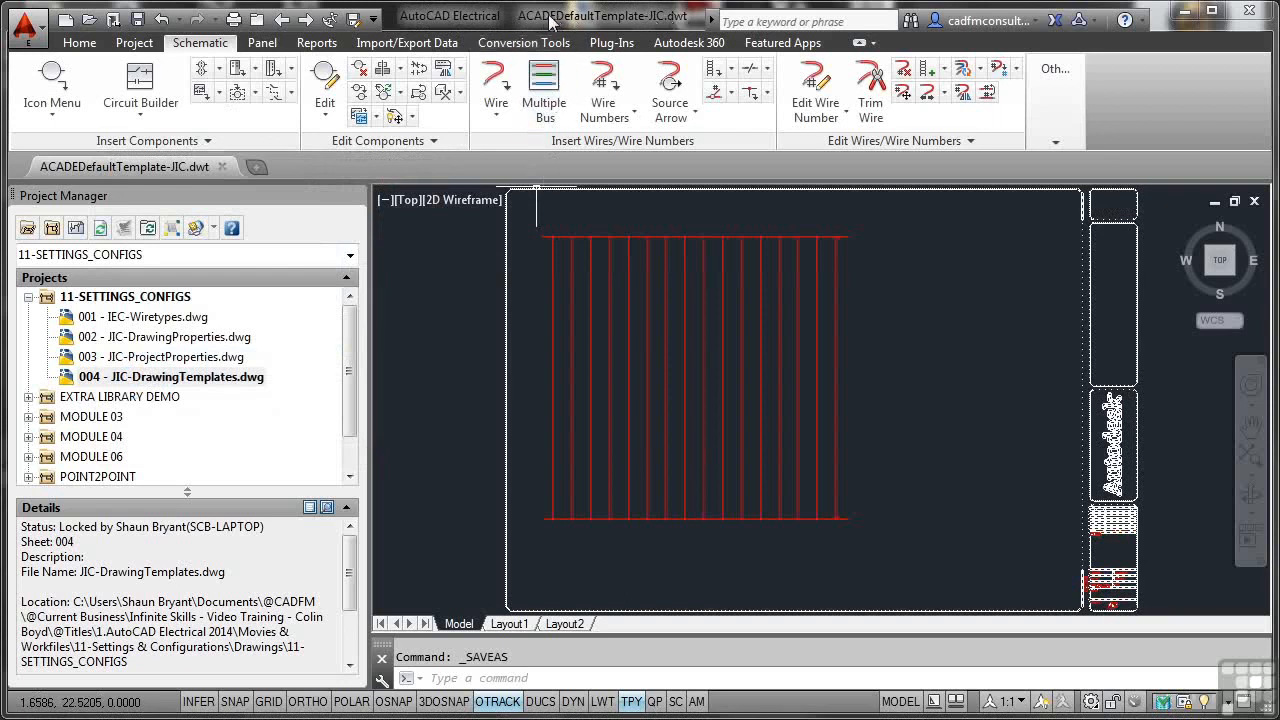
{"action": "key", "text": "Escape"}
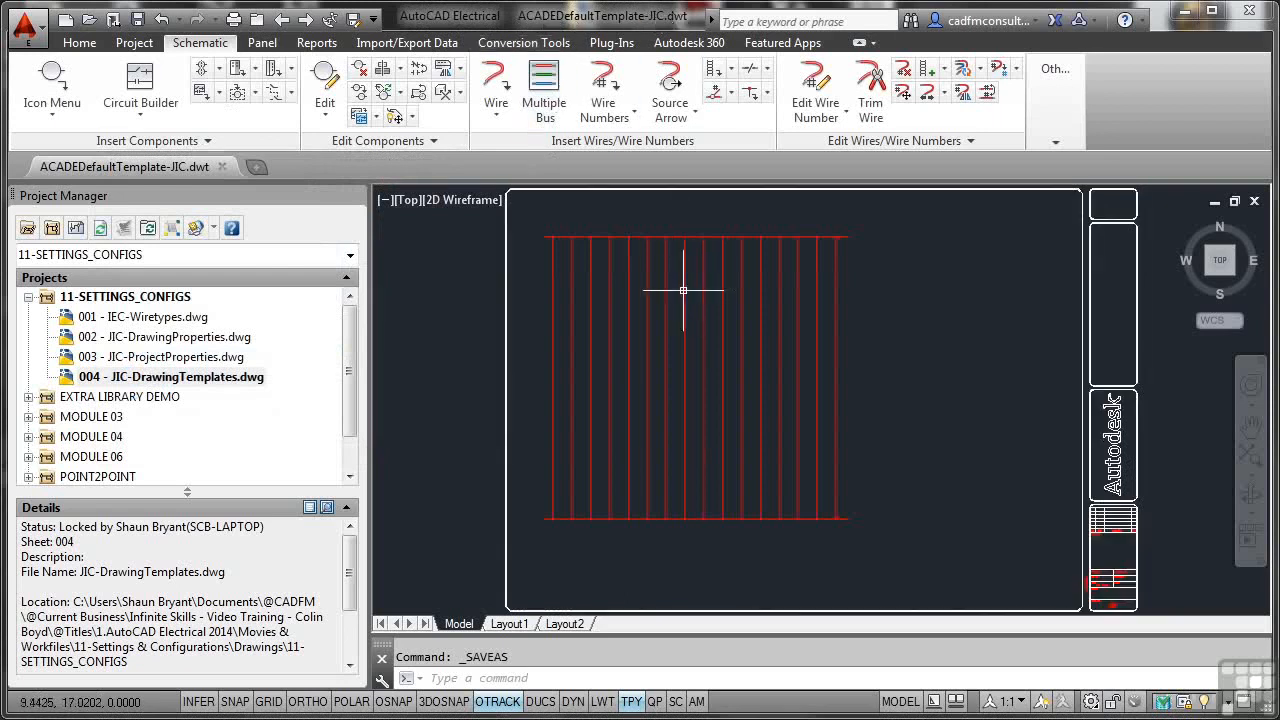
{"action": "left_click", "coordinate": [139, 21]}
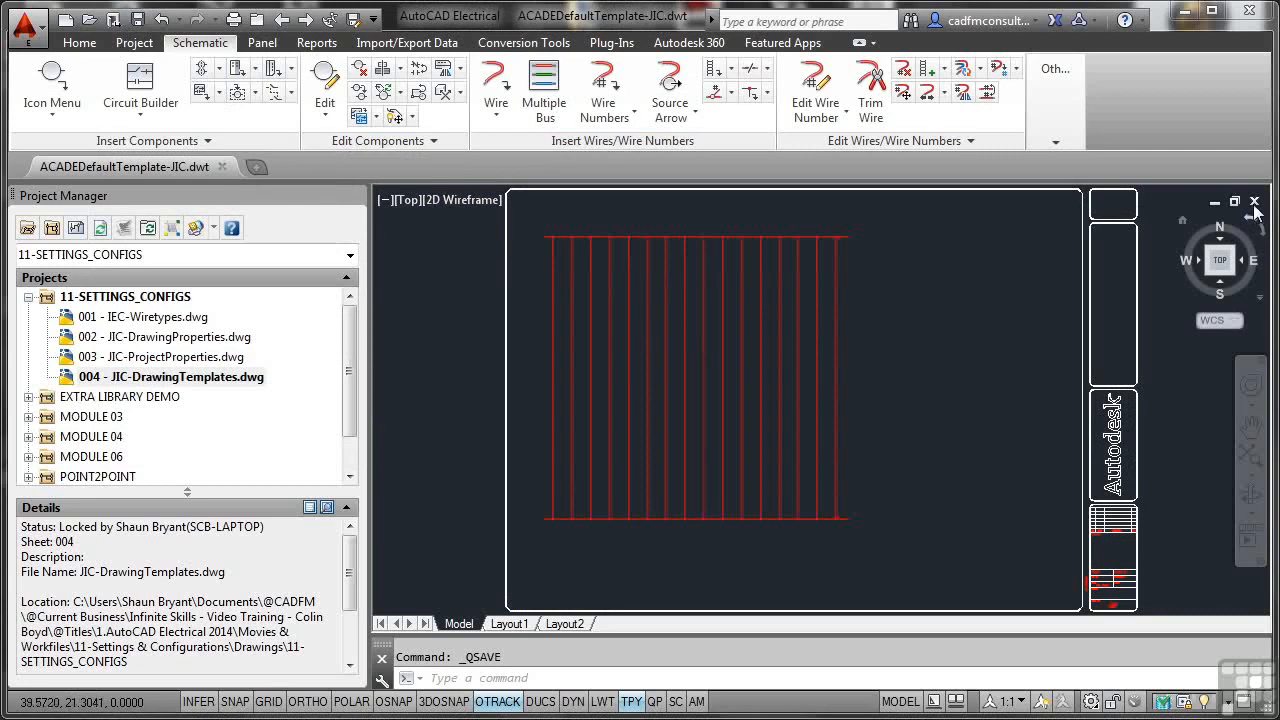
{"action": "left_click", "coordinate": [1254, 202]}
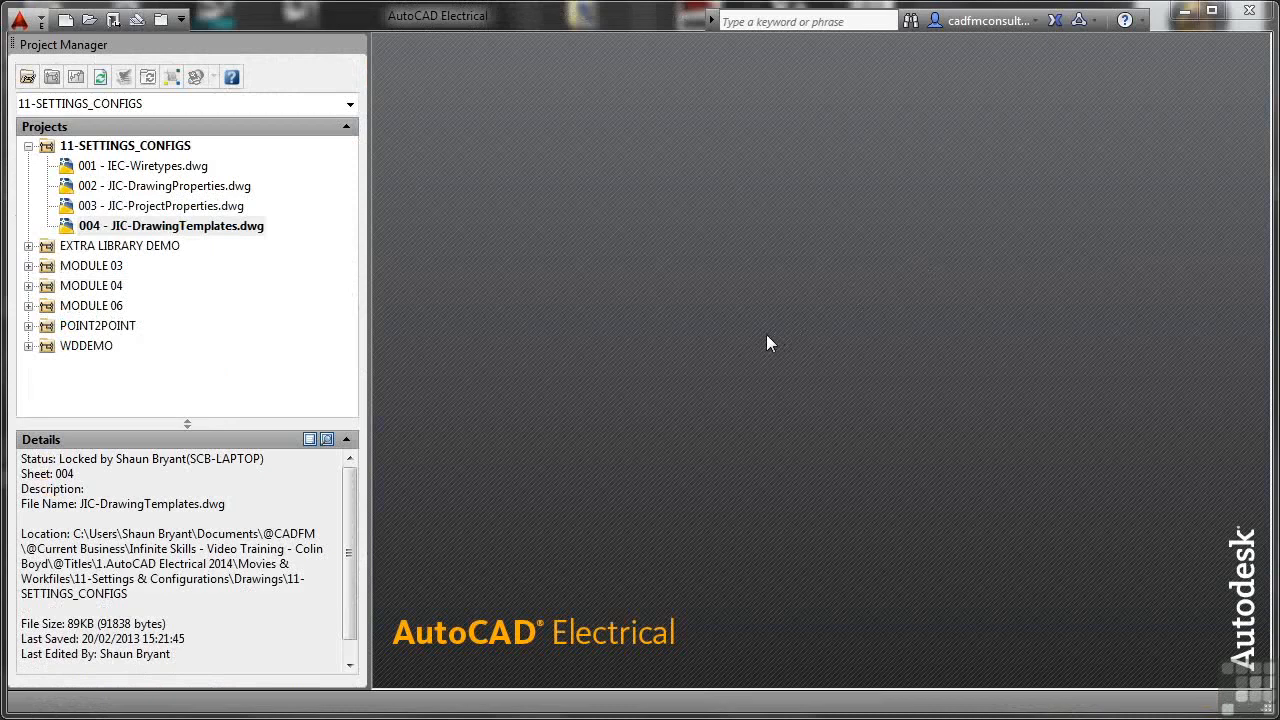
Step: Create a new drawing from the Acadedefaulttemplate-jic.dwt template
{"action": "left_click", "coordinate": [66, 33]}
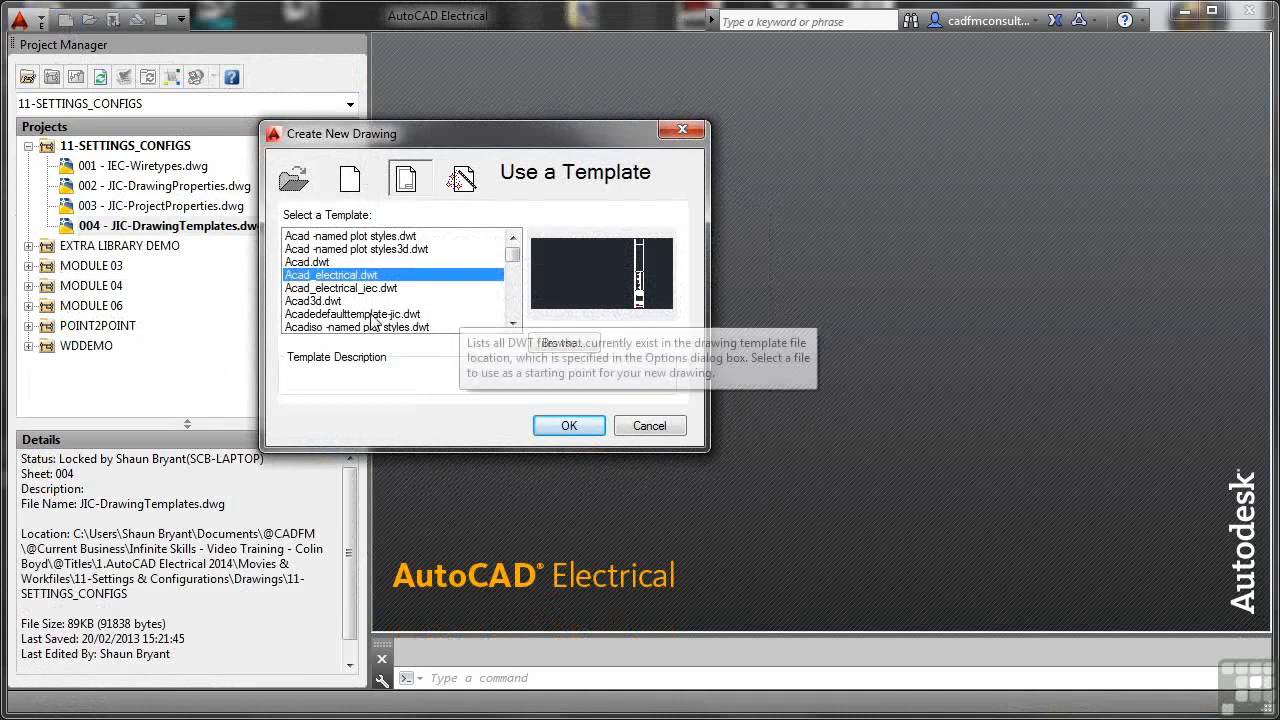
{"action": "left_click", "coordinate": [316, 316]}
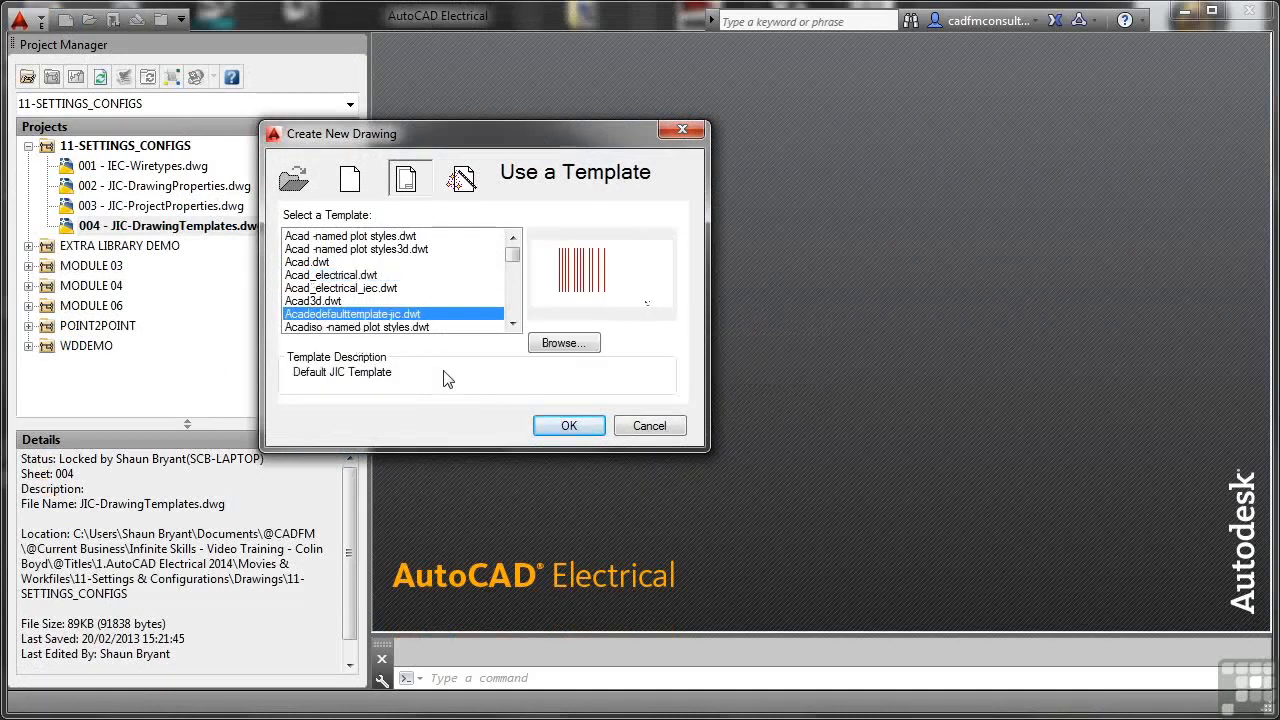
{"action": "left_click", "coordinate": [566, 426]}
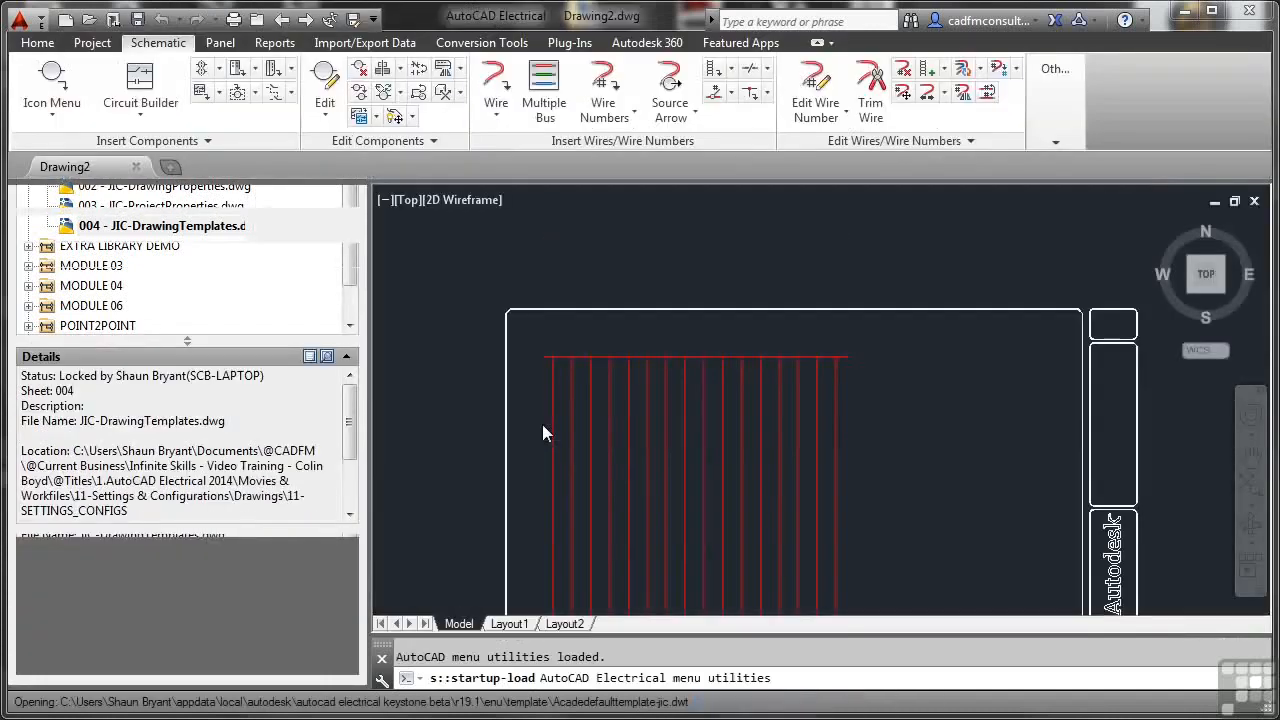
{"action": "middle_click_drag", "start_coordinate": [806, 445], "coordinate": [806, 409]}
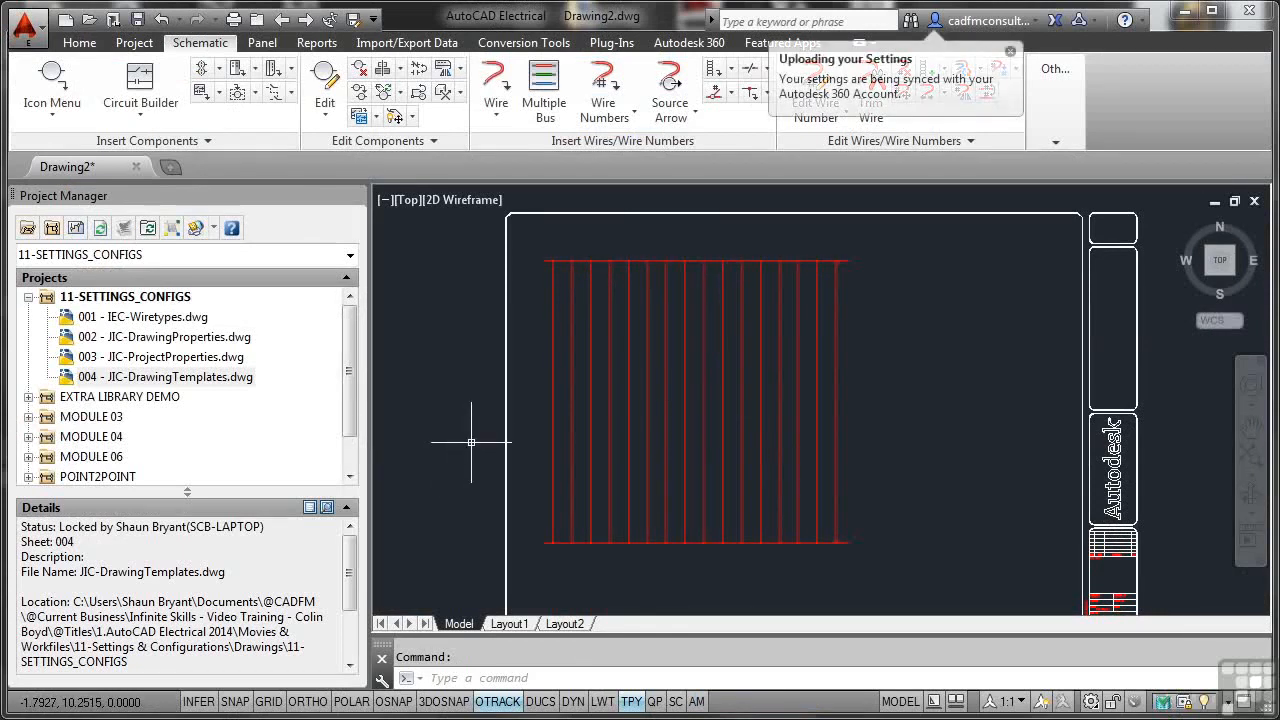
Step: Start a new drawing within the 11-SETTINGS_CONFIGS project and choose ACADEDefaultTemplate-JIC.dwt as its template
{"action": "left_click", "coordinate": [143, 298]}
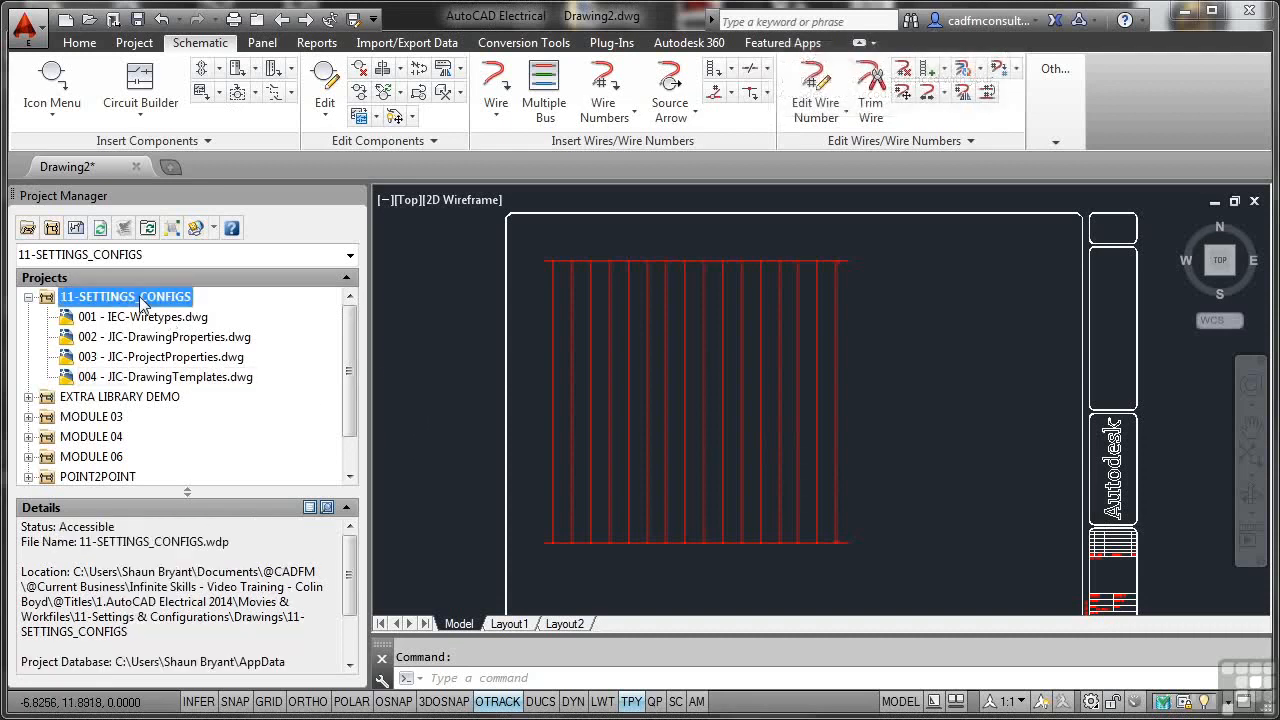
{"action": "right_click", "coordinate": [143, 300]}
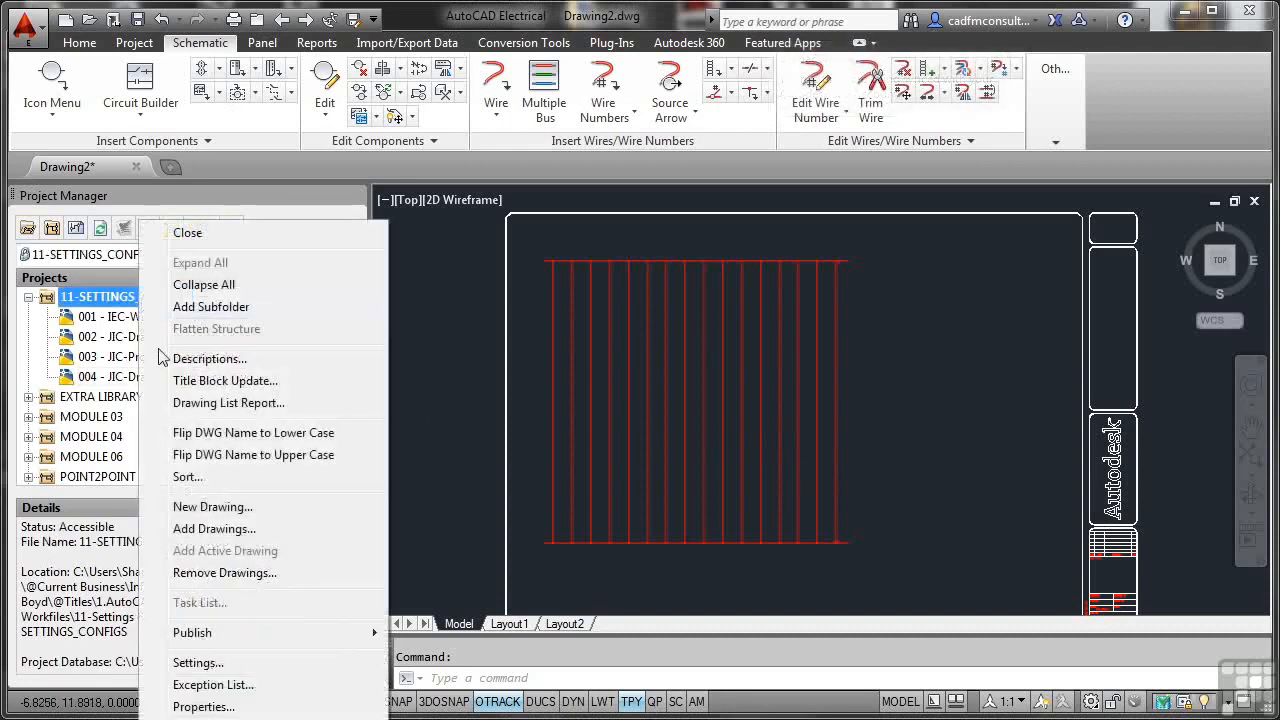
{"action": "left_click", "coordinate": [212, 507]}
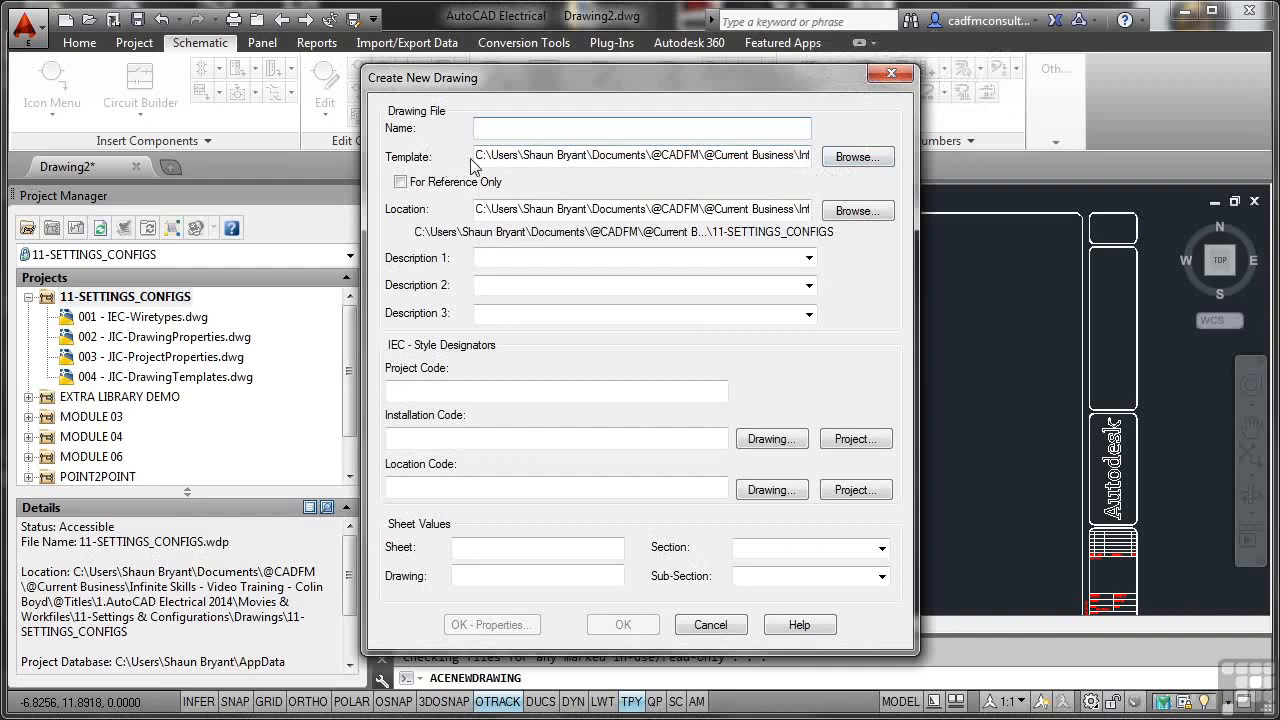
{"action": "left_click", "coordinate": [840, 160]}
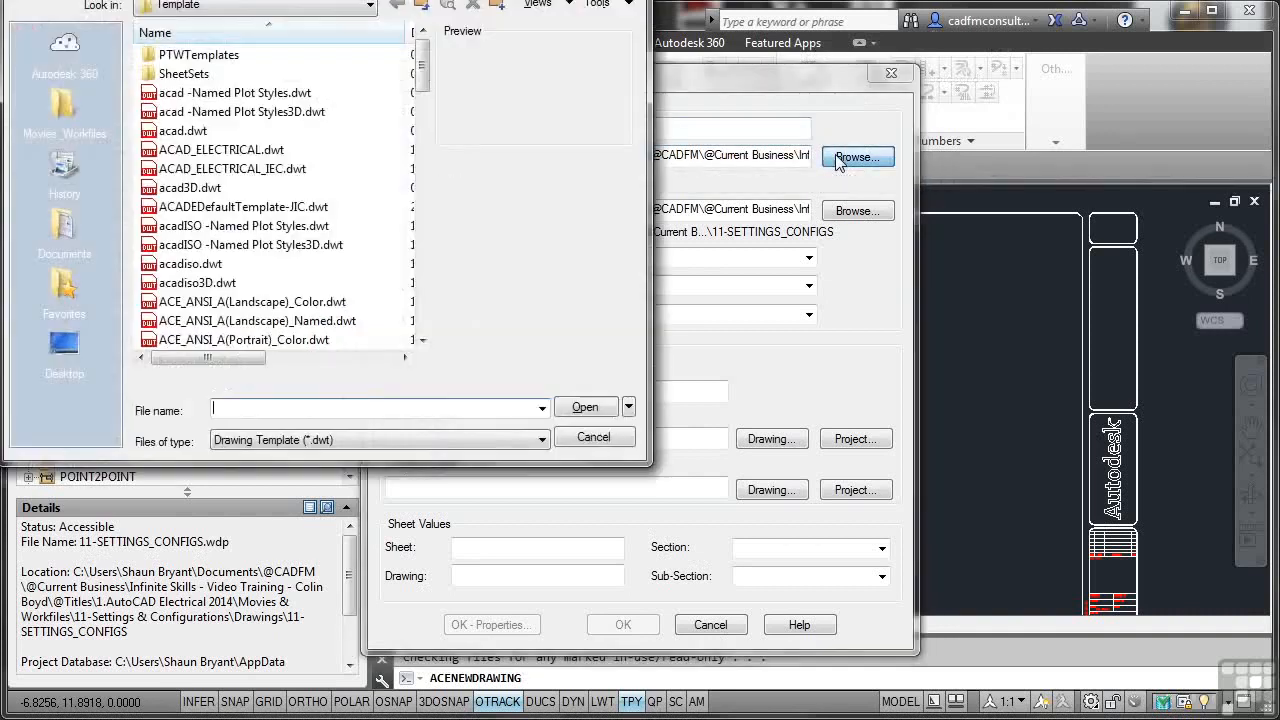
{"action": "left_click_drag", "start_coordinate": [364, 0], "coordinate": [656, 95]}
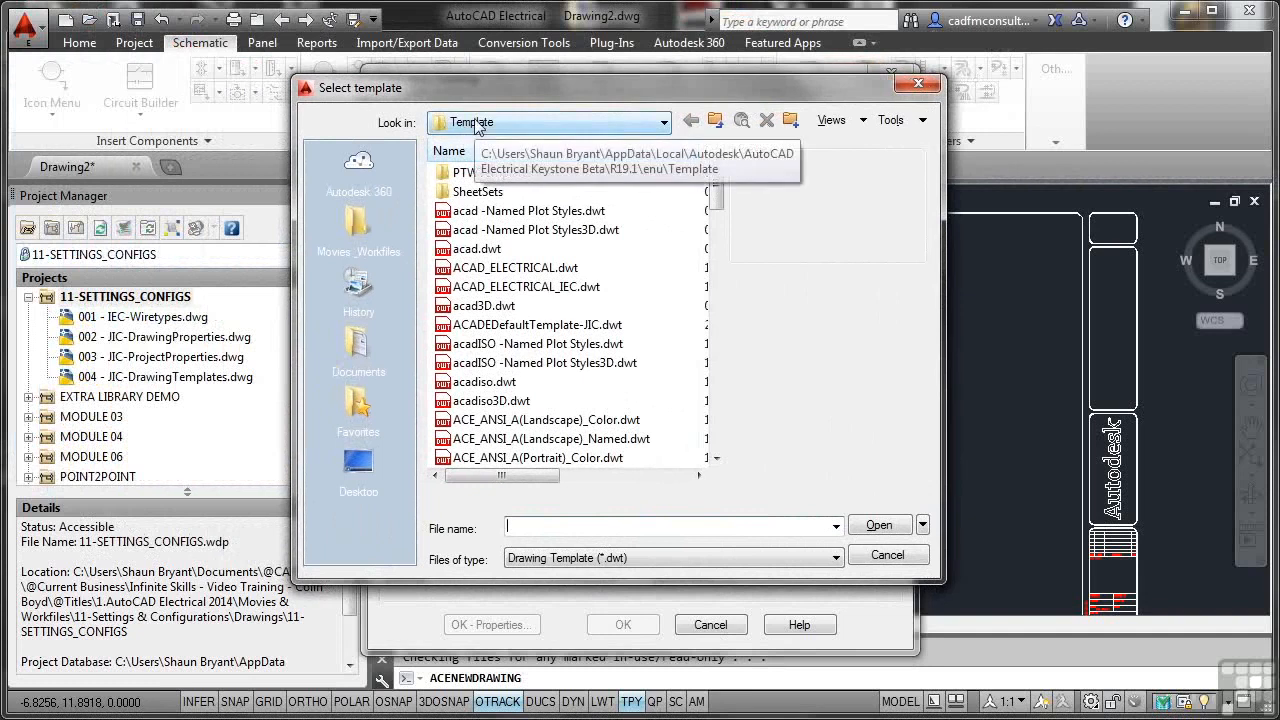
{"action": "left_click", "coordinate": [518, 333]}
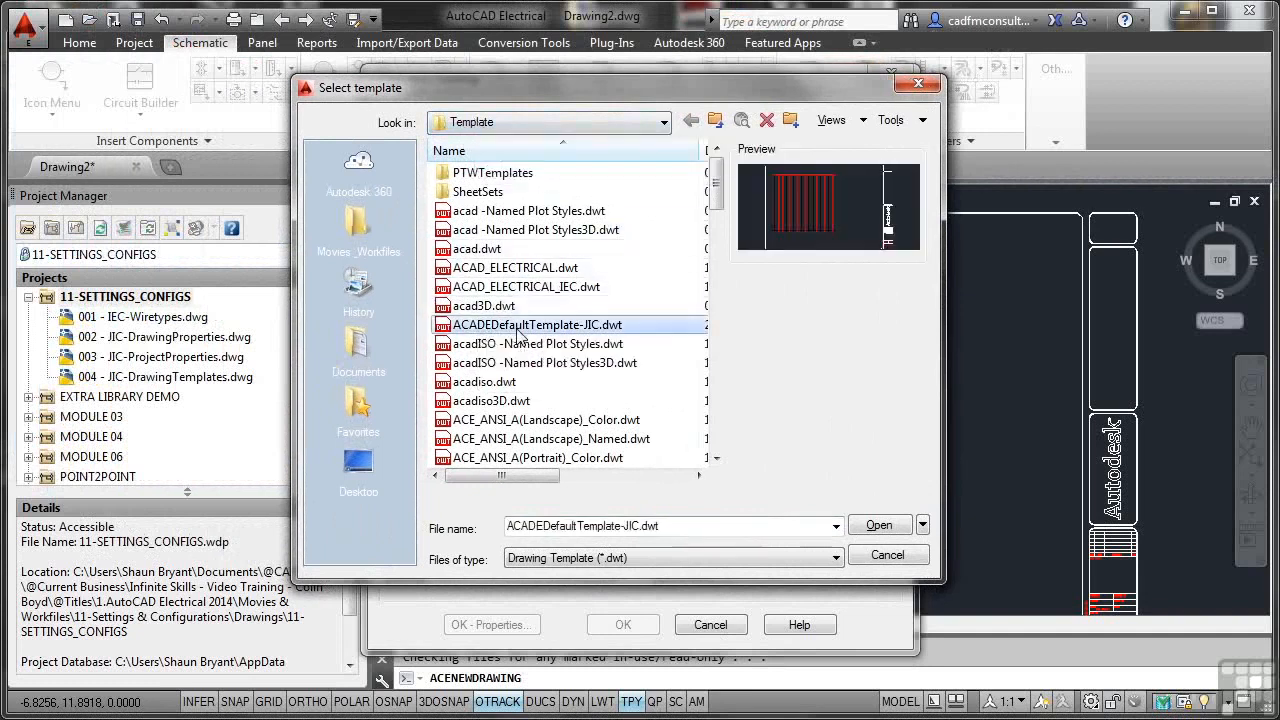
{"action": "left_click", "coordinate": [865, 526]}
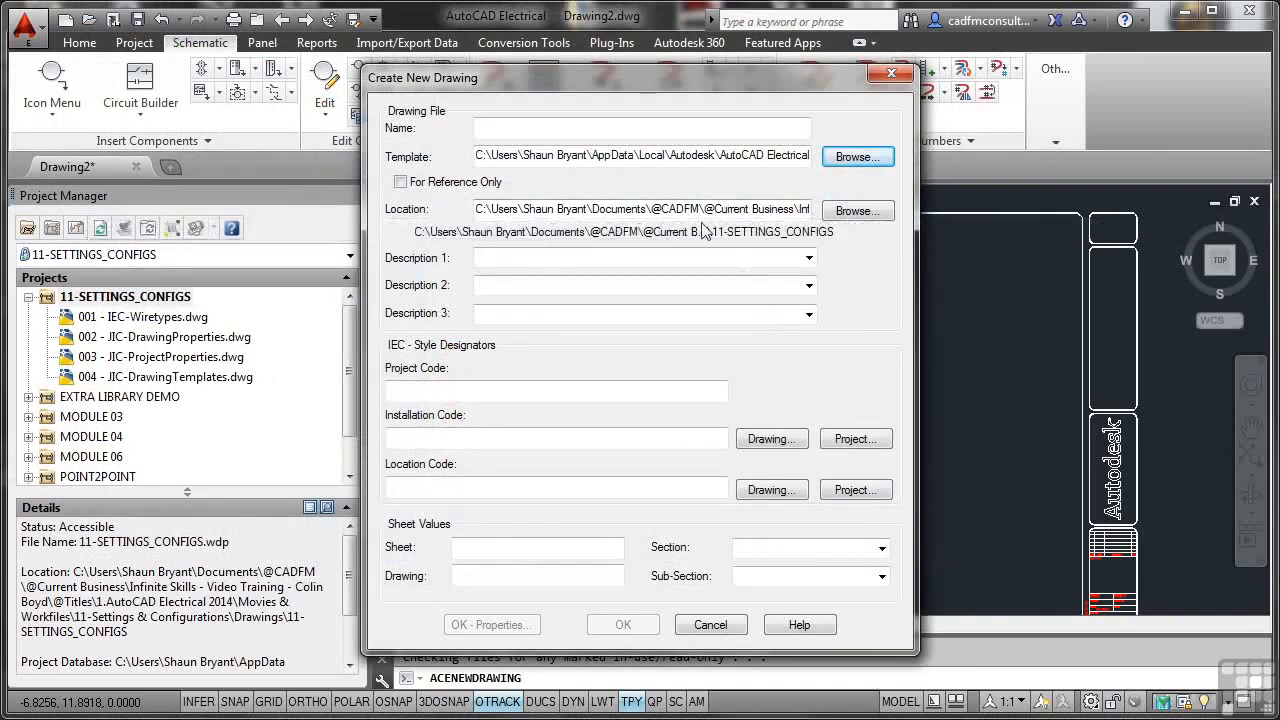
Step: Name the project drawing New Drawing with sheet value 005, and create it with the project default values applied
{"action": "left_click", "coordinate": [486, 129]}
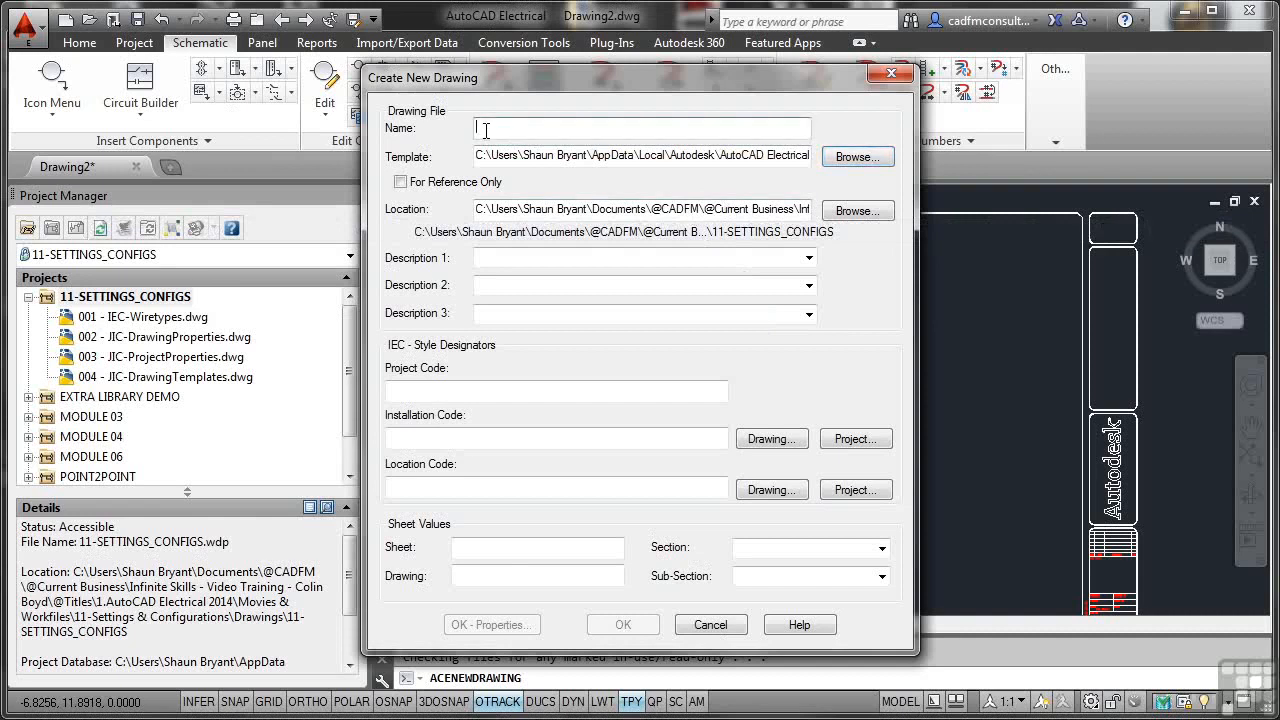
{"action": "type", "text": "New Drawing"}
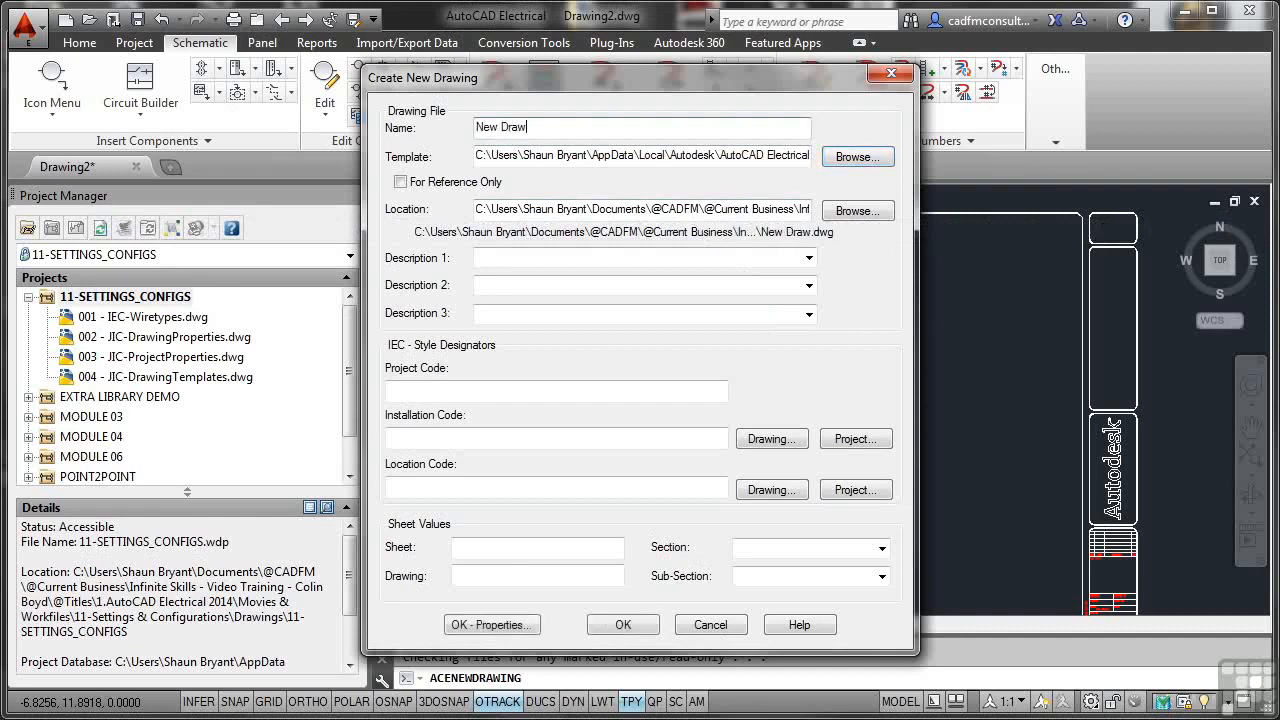
{"action": "left_click", "coordinate": [473, 546]}
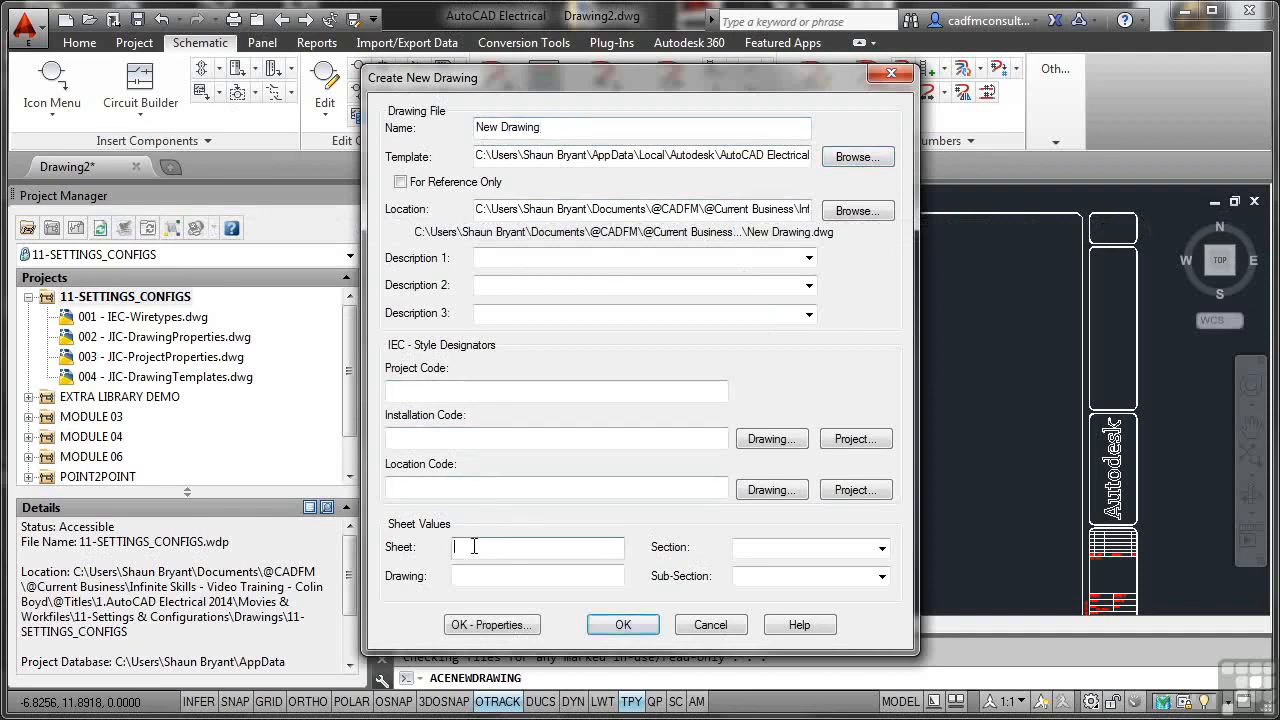
{"action": "type", "text": "005"}
{"action": "left_click", "coordinate": [621, 625]}
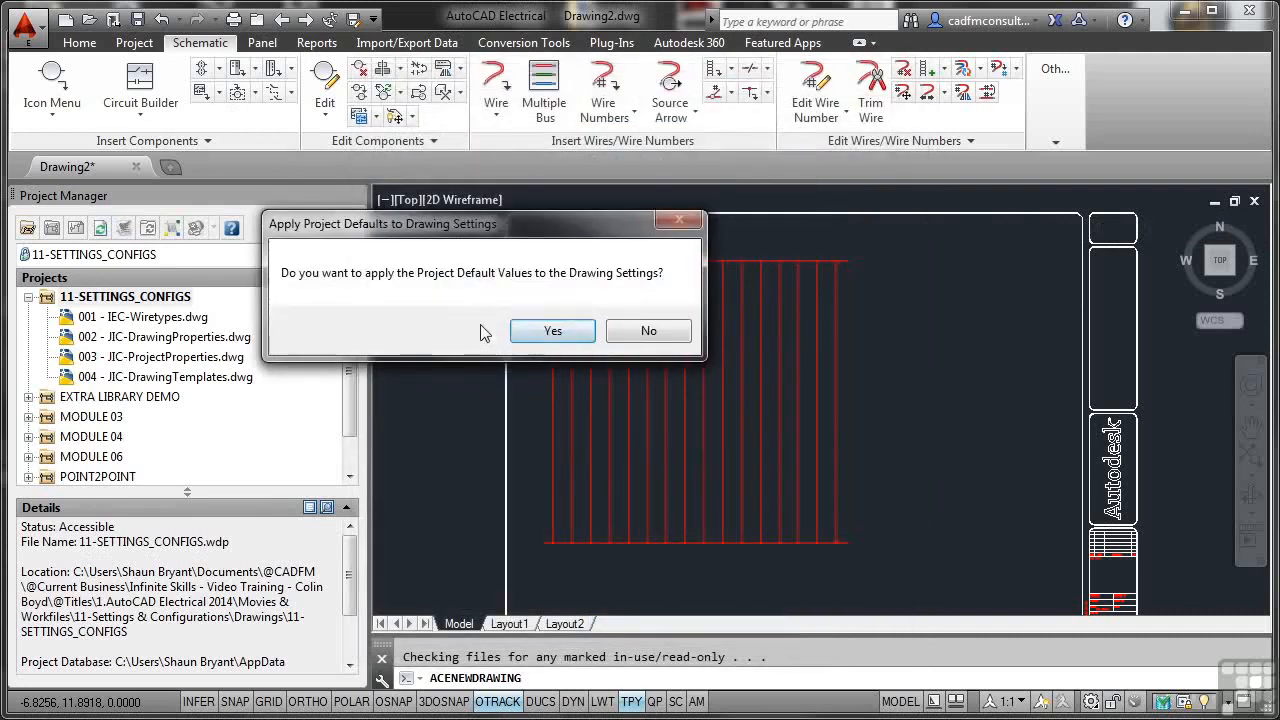
{"action": "left_click", "coordinate": [553, 331]}
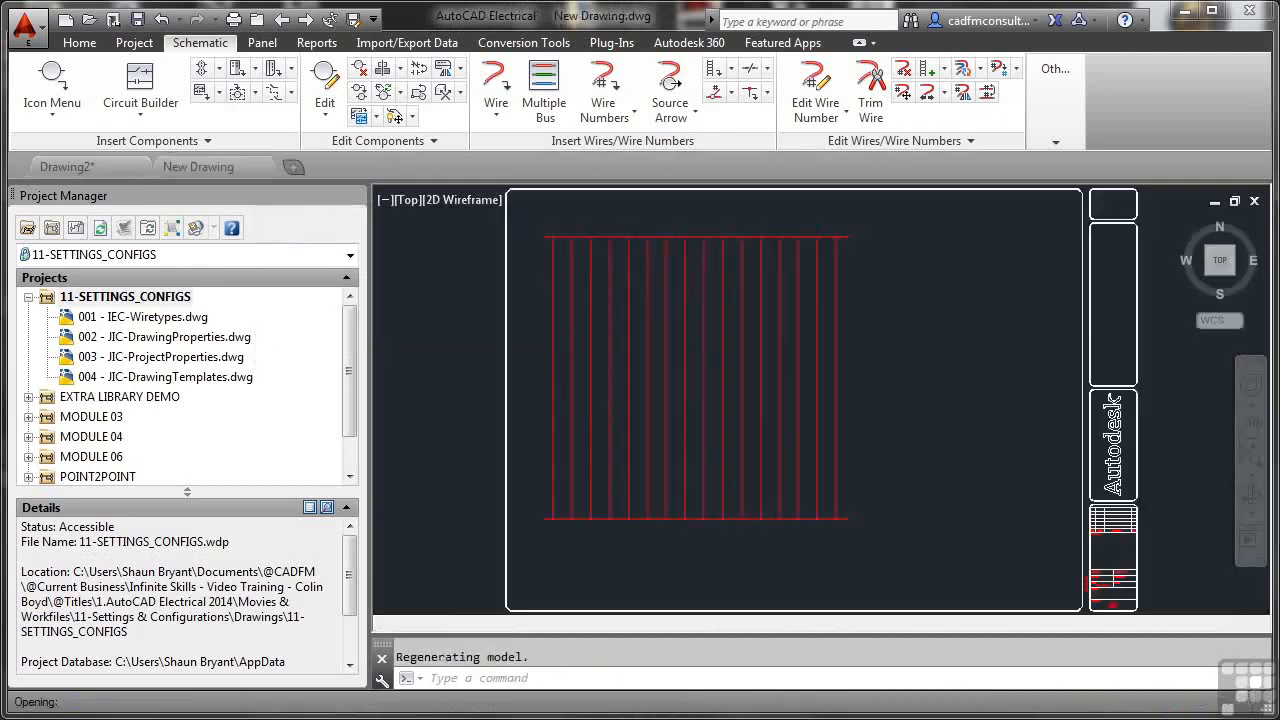